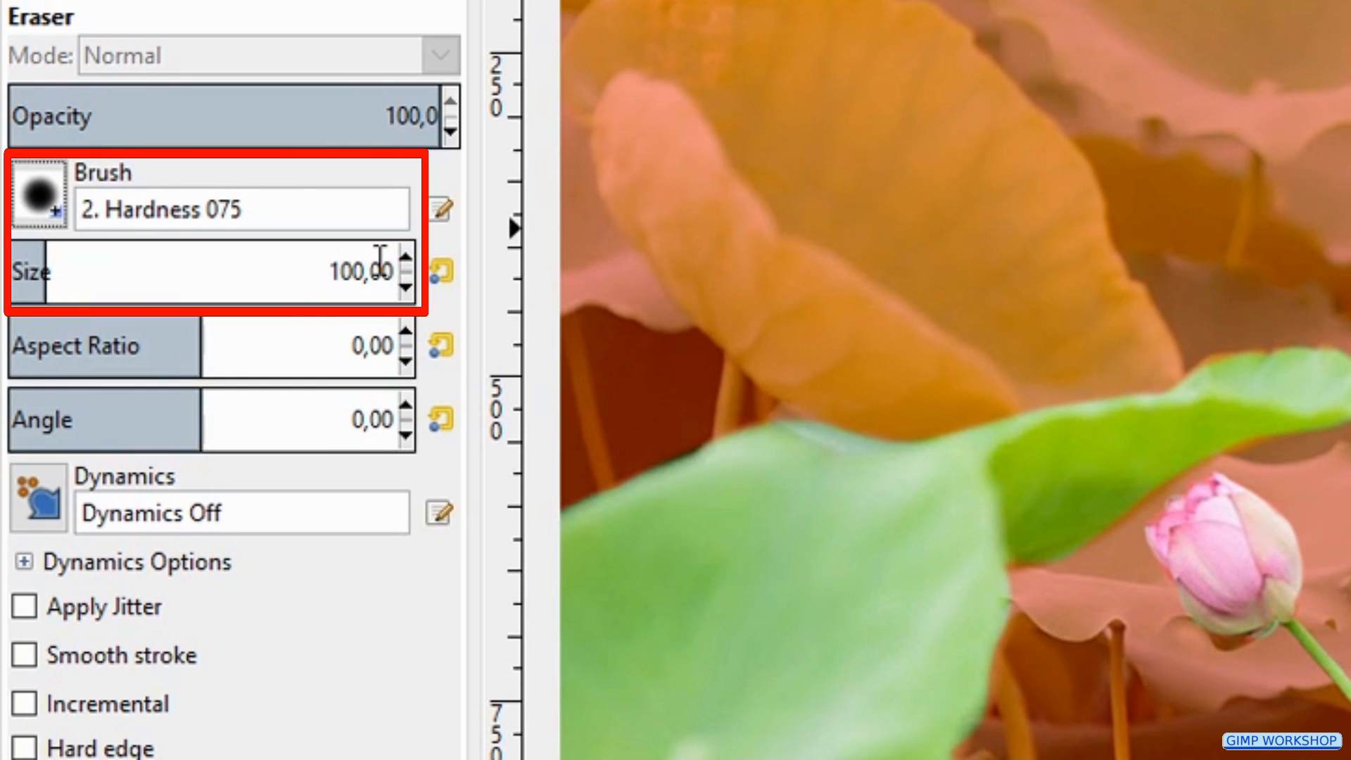
Set the eraser size to 10 and touch up the mask along the edge of the hanging pink ribbon
double_click(380, 254)
type("10")
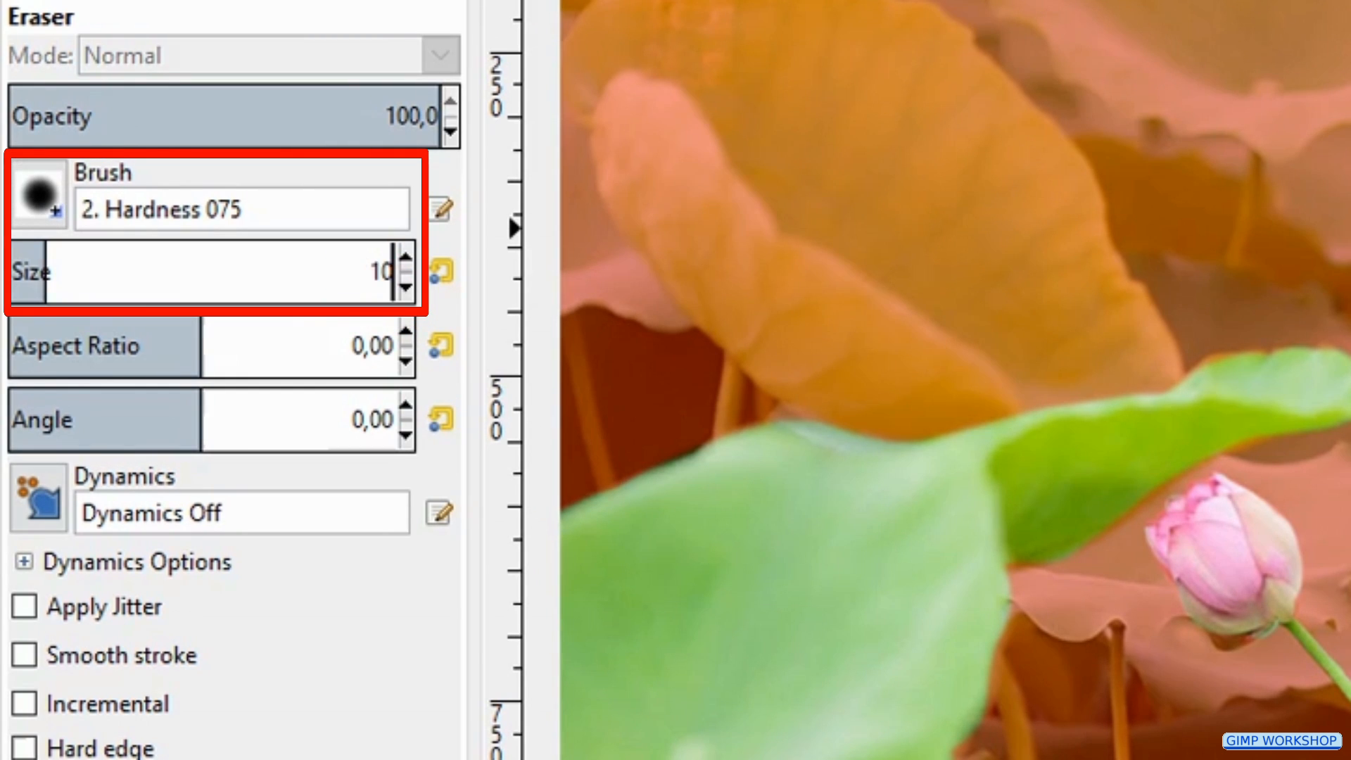
key("Return")
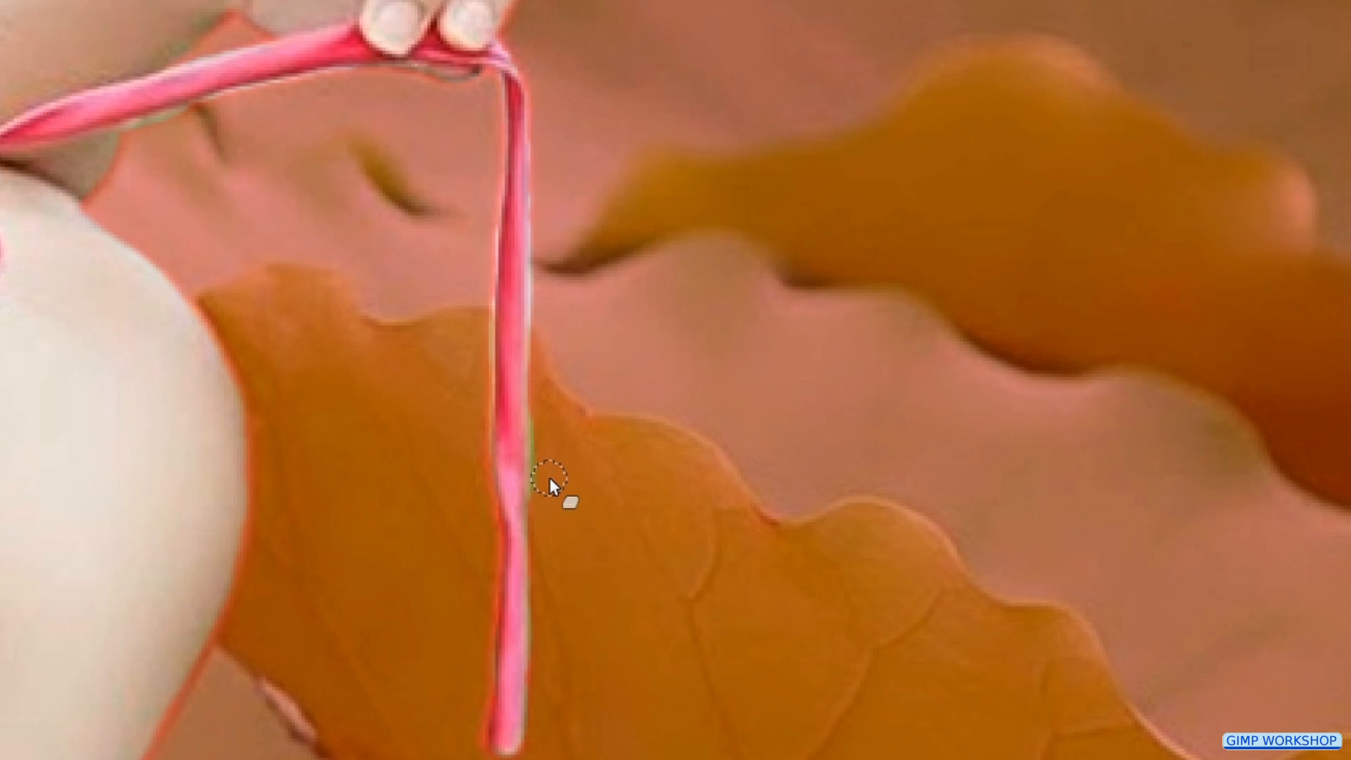
scroll(550, 481, "up", 1)
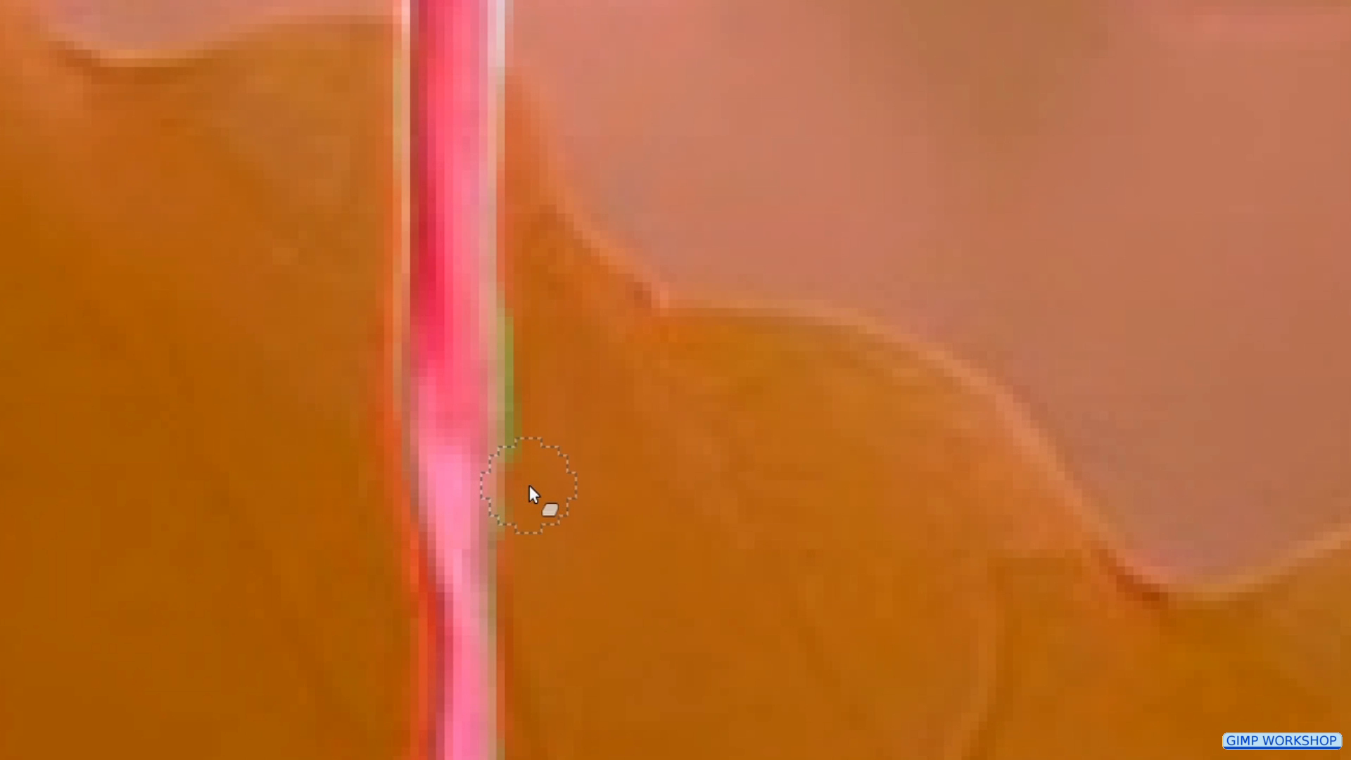
left_click_drag(533, 471, 530, 325)
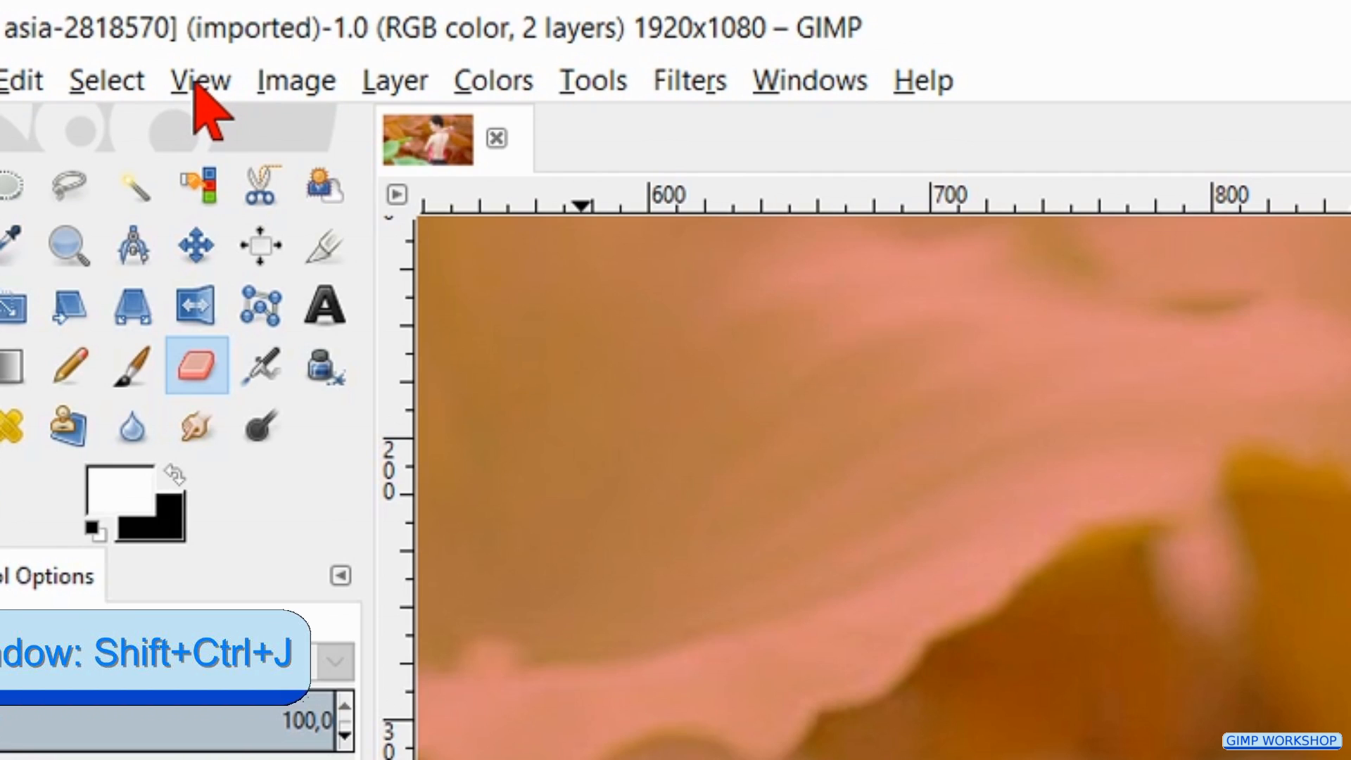
Fit the whole image in the window
left_click(200, 83)
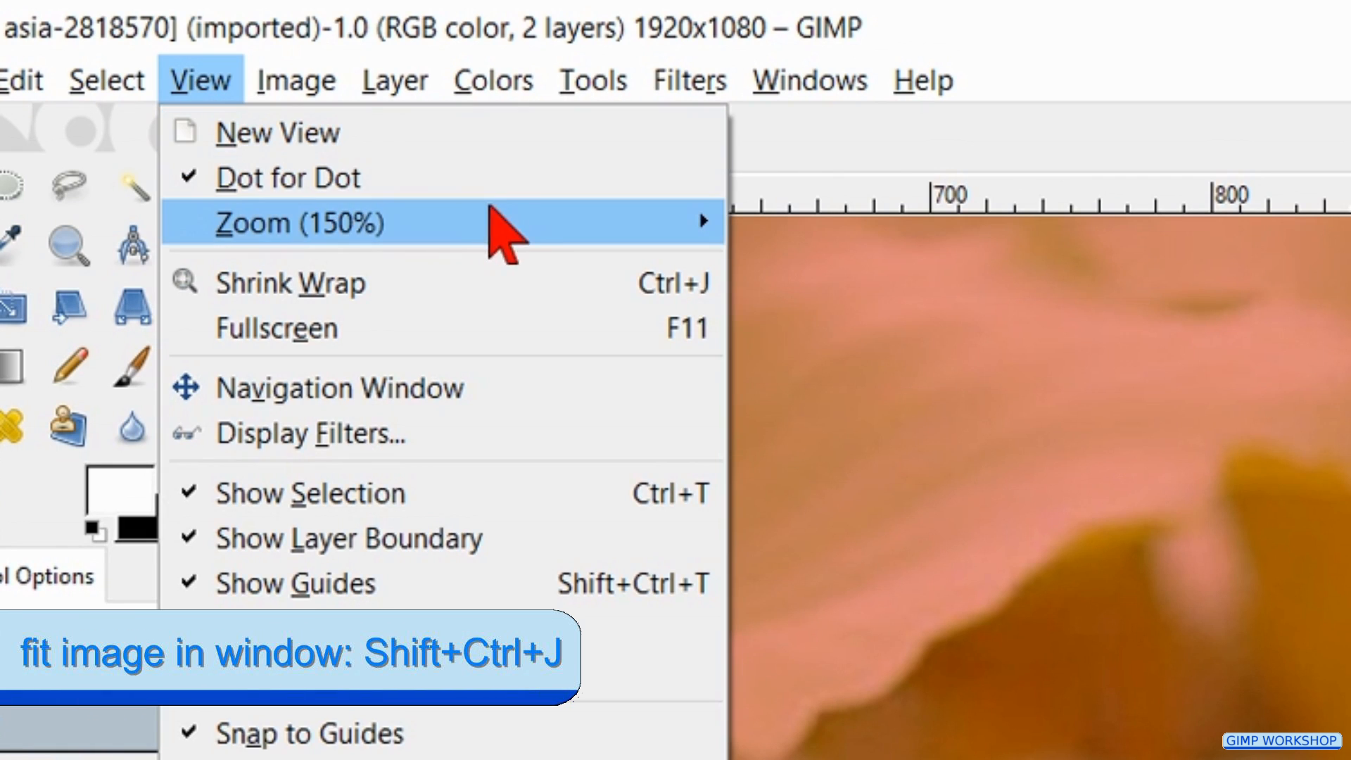
mouse_move(624, 243)
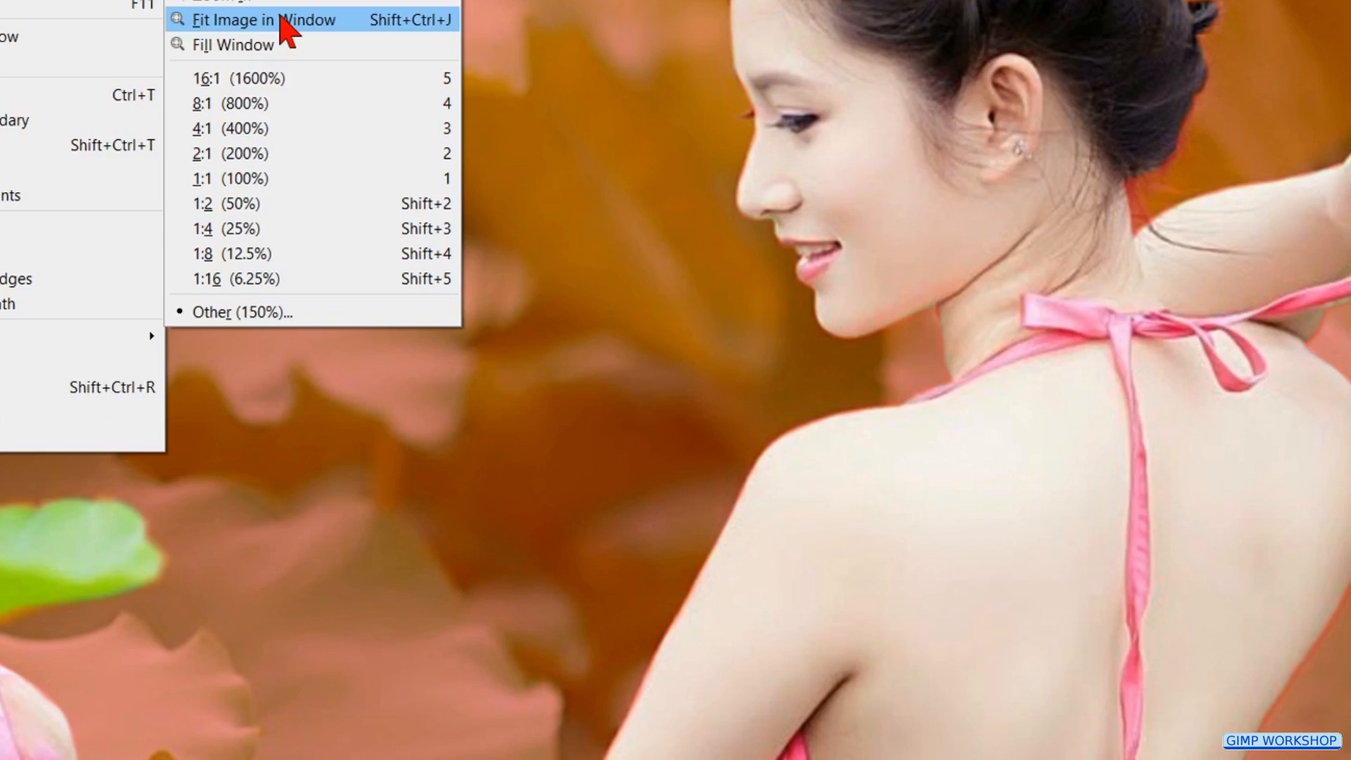
left_click(282, 20)
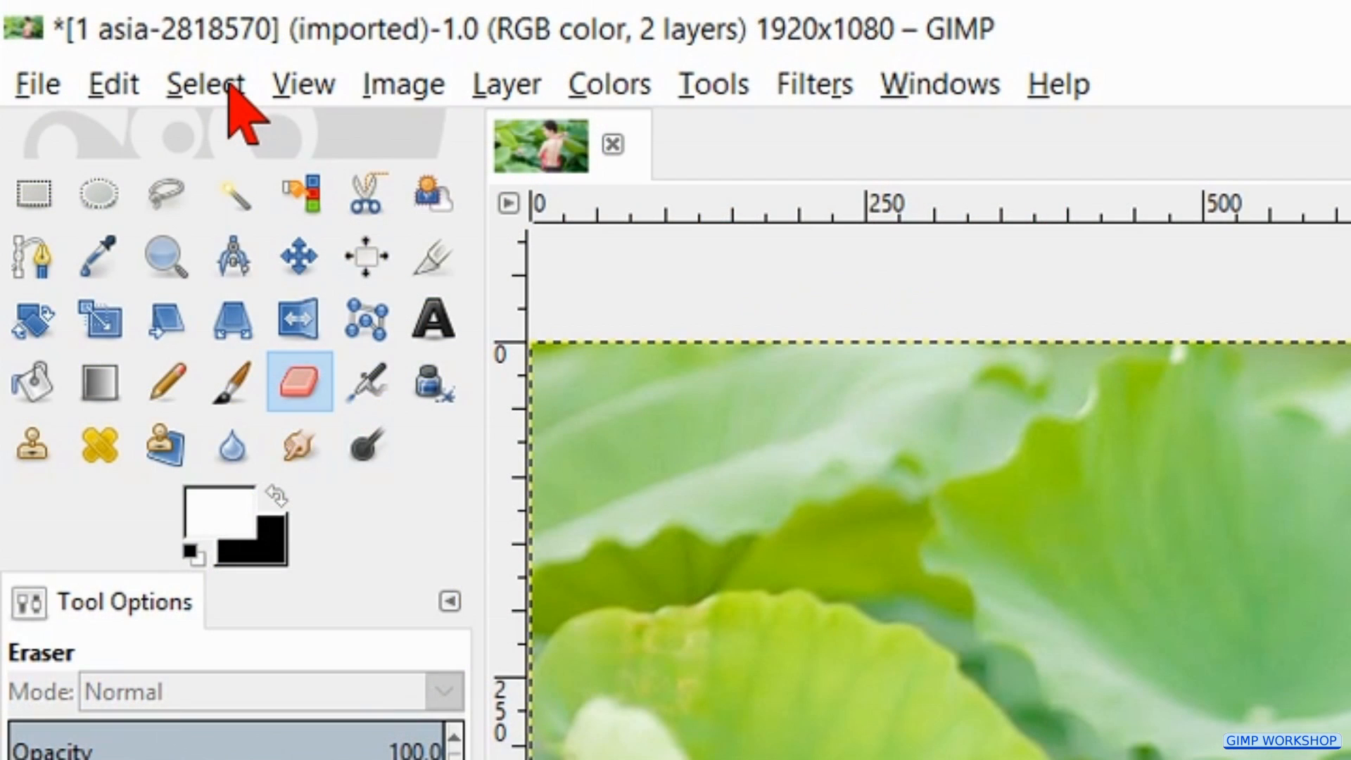
Invert the selection to clear the background around the woman, leaves and lotus bud to transparency, and deselect everything
left_click(227, 86)
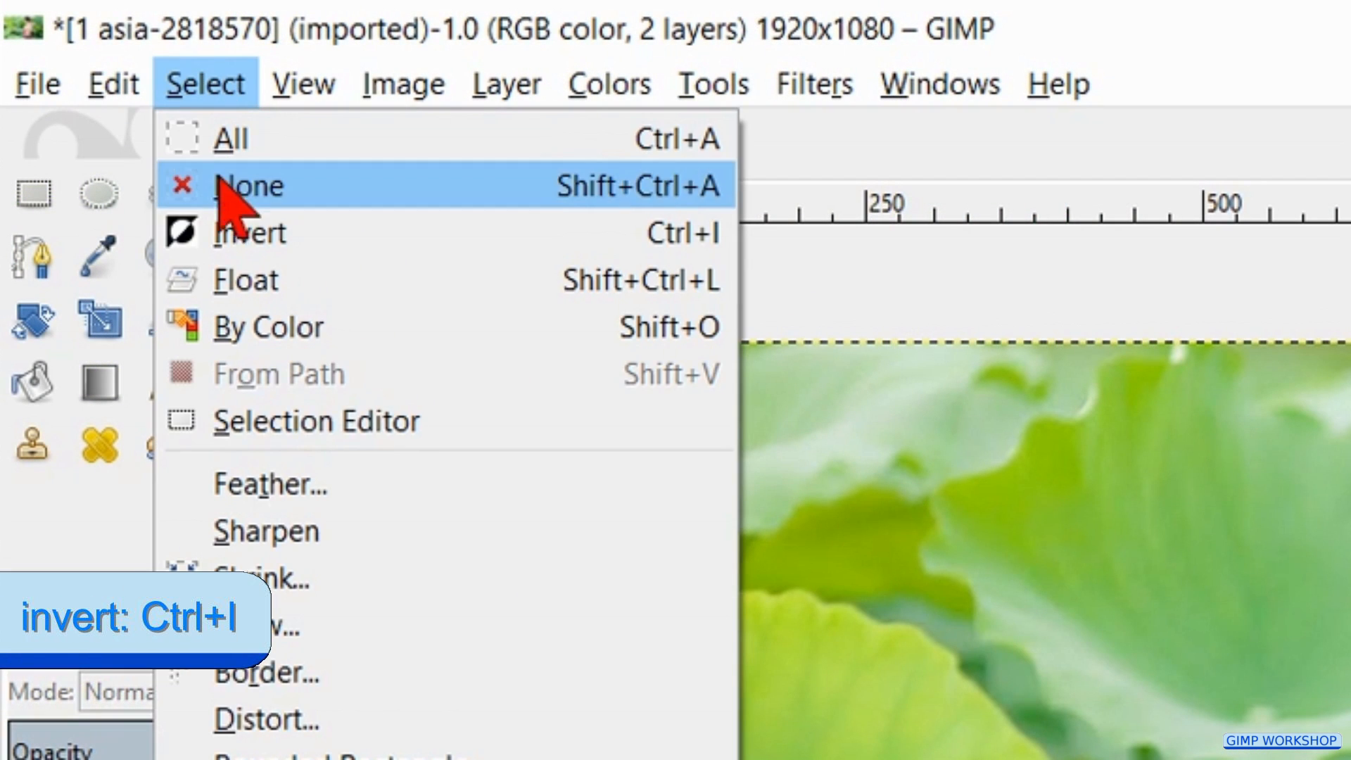
left_click(234, 235)
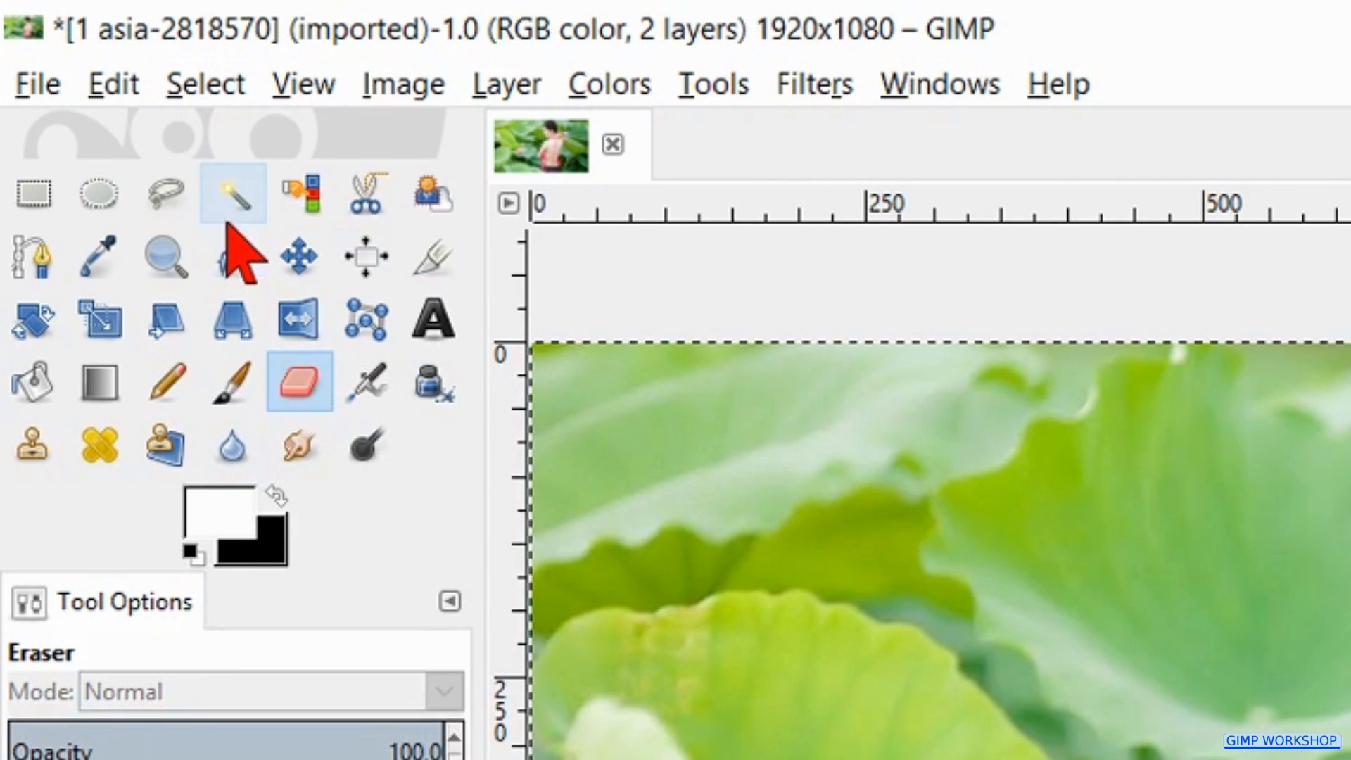
left_click(115, 84)
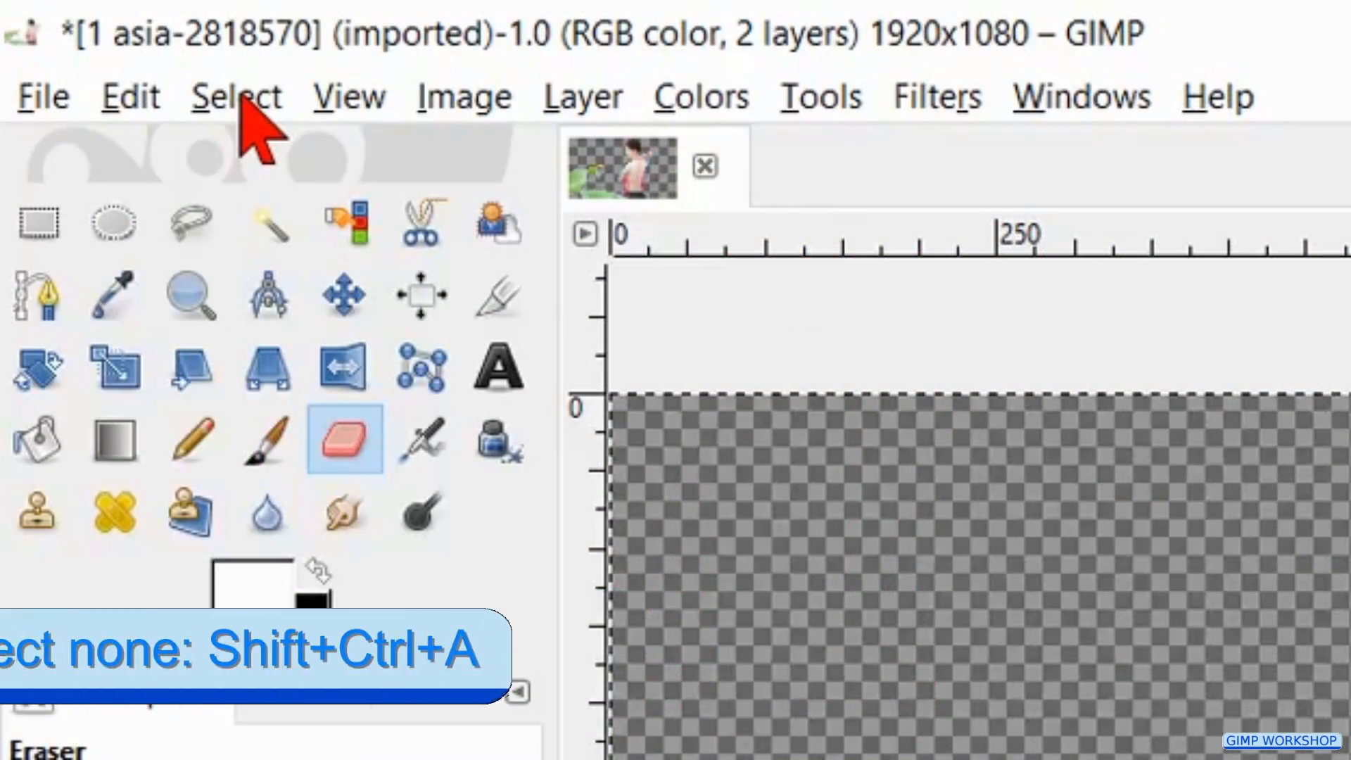
left_click(239, 99)
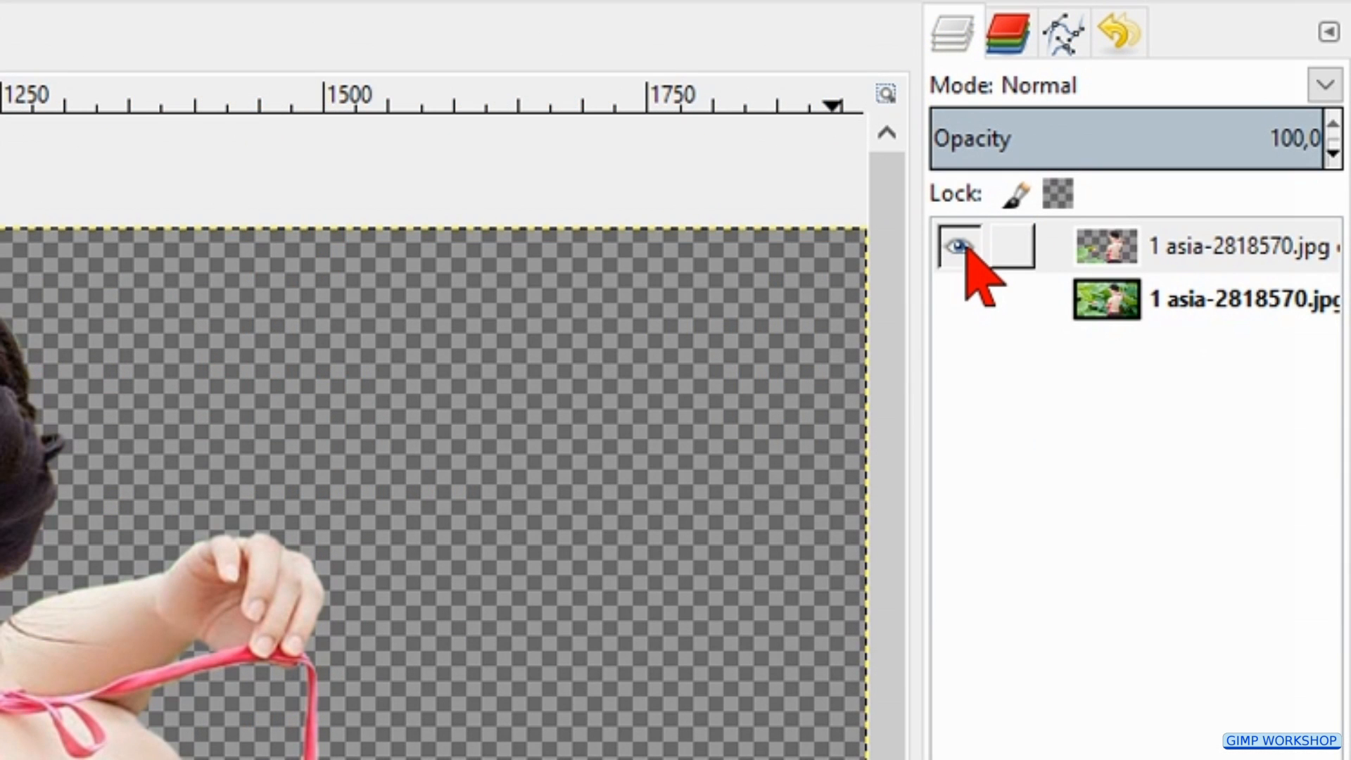
Hide the cut-out layer, and make the original photo layer visible and active
left_click(966, 247)
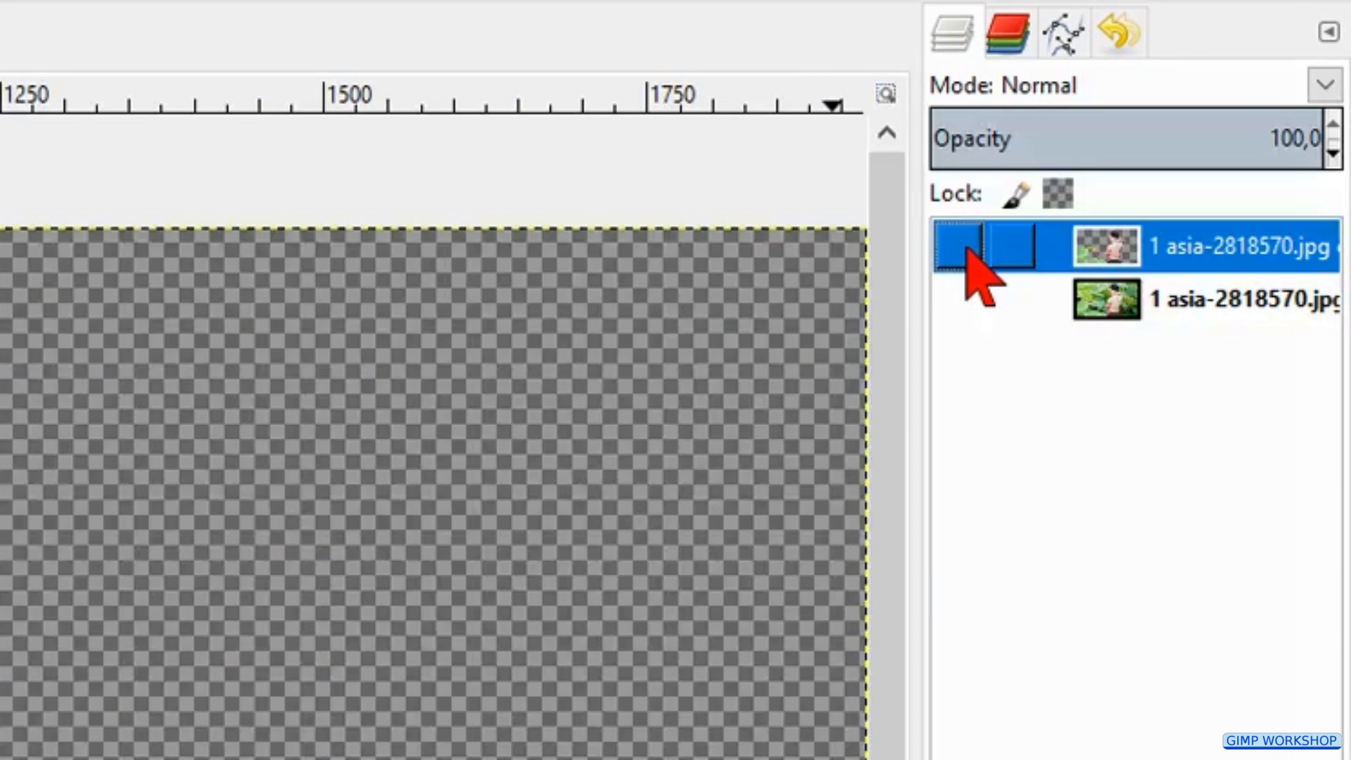
left_click(958, 299)
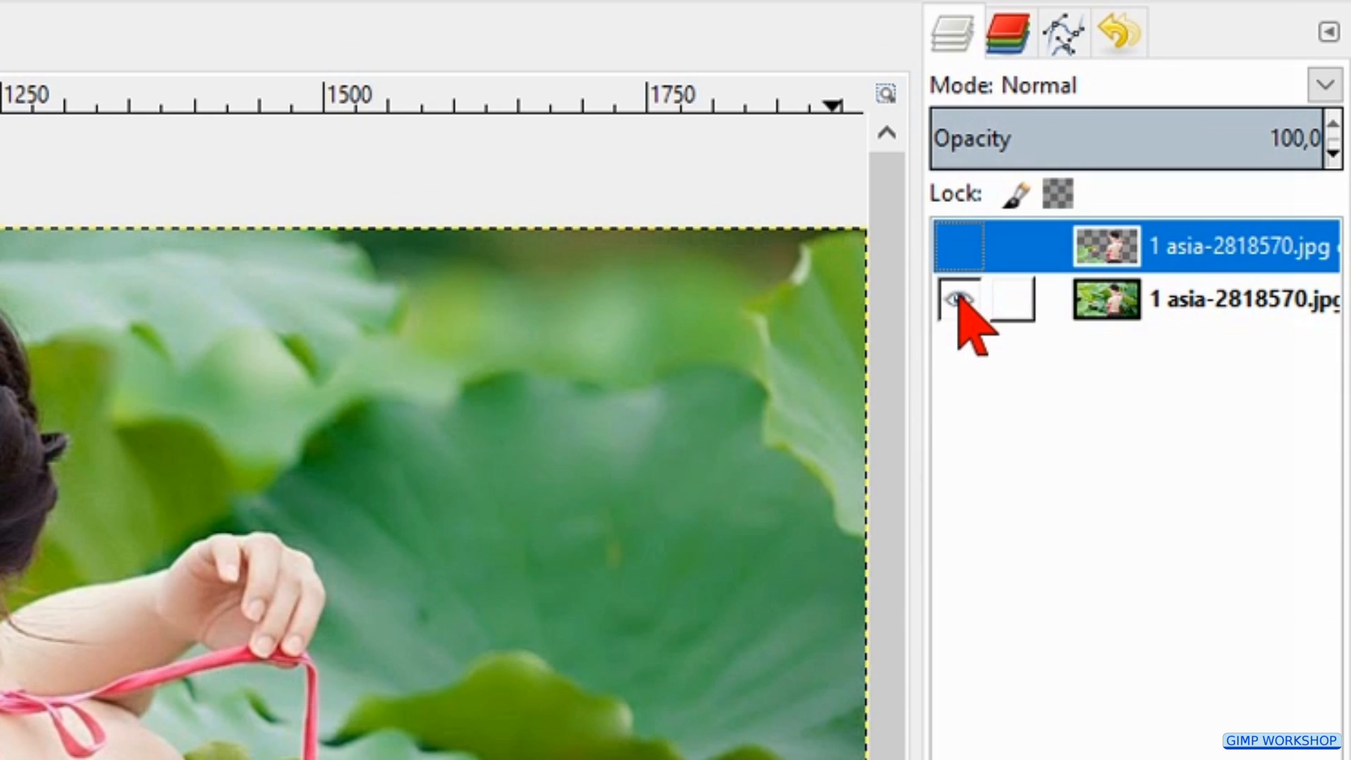
left_click(1244, 301)
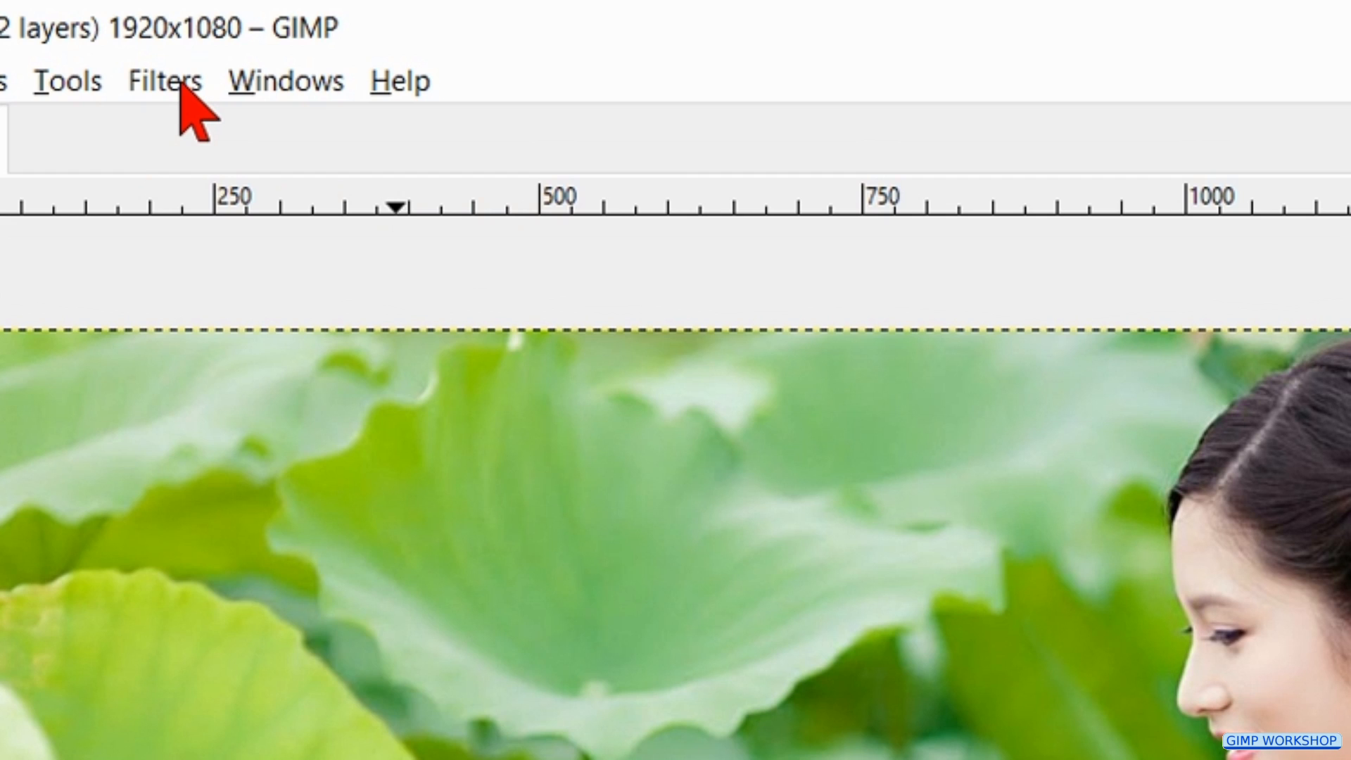
Open the Gaussian Blur filter for the original photo layer and enlarge its preview to include the woman and lotus bud
left_click(166, 82)
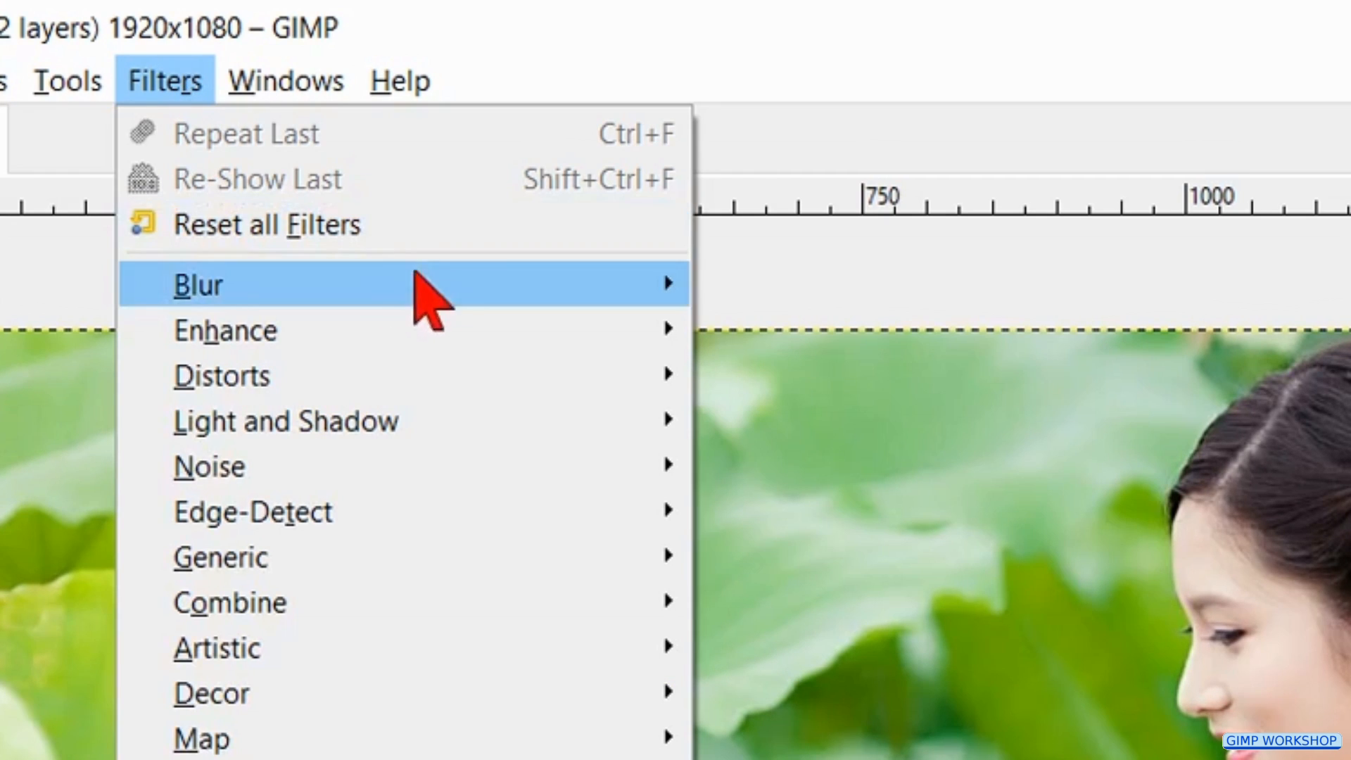
mouse_move(550, 285)
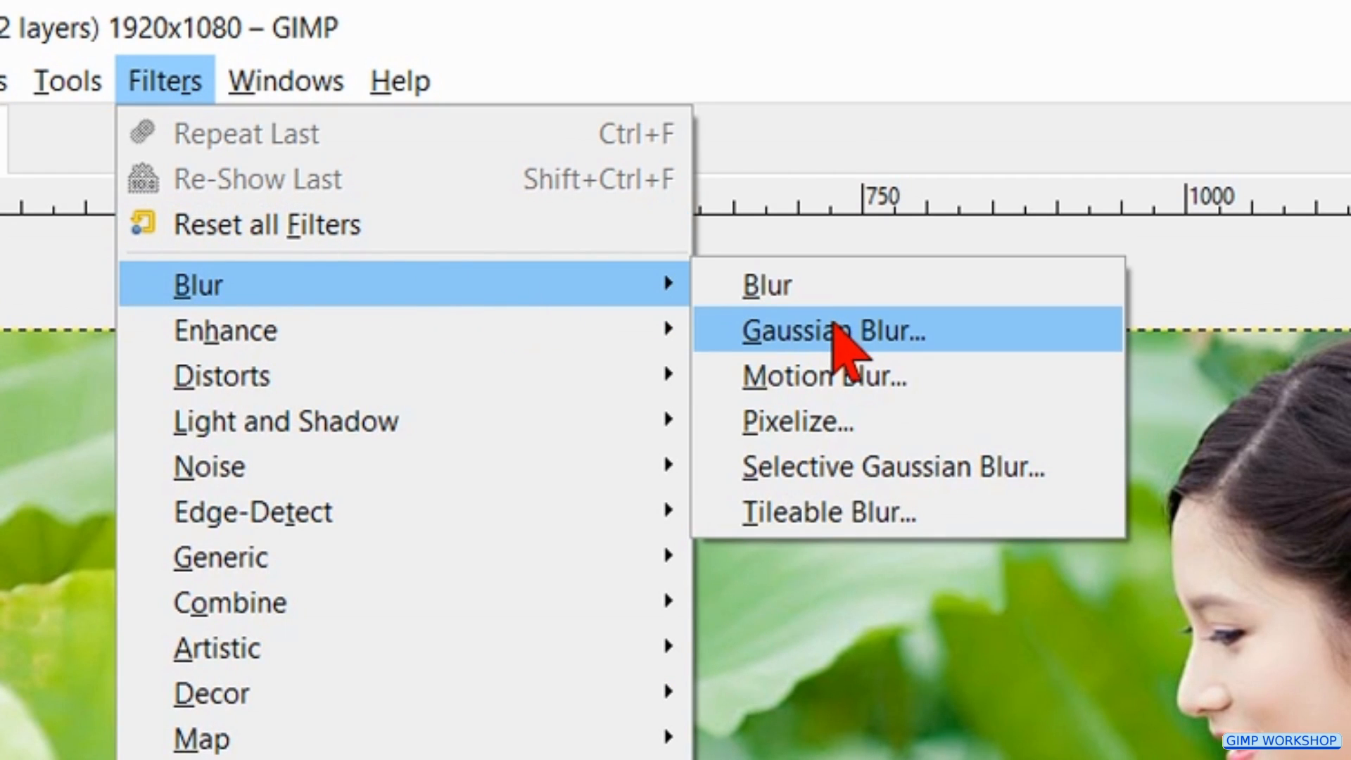
left_click(834, 332)
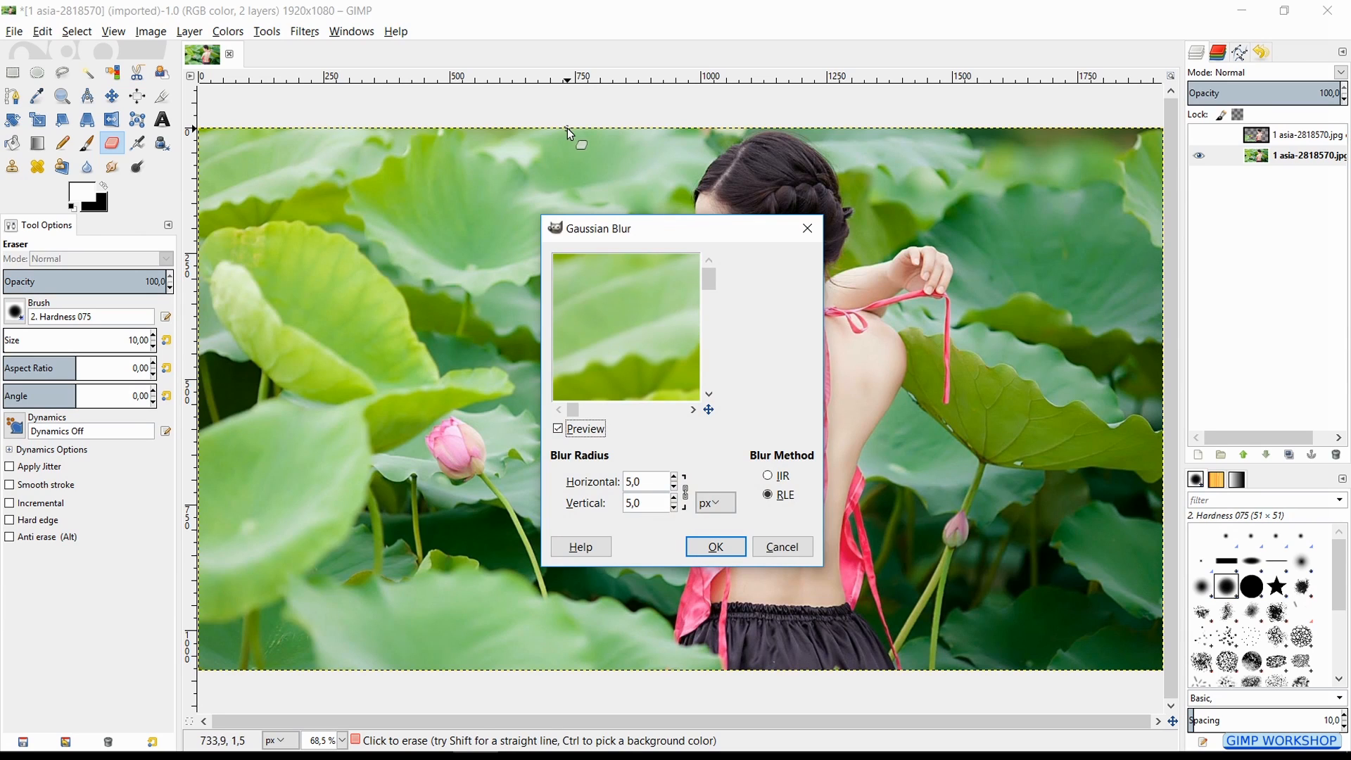
left_click_drag(661, 230, 428, 4)
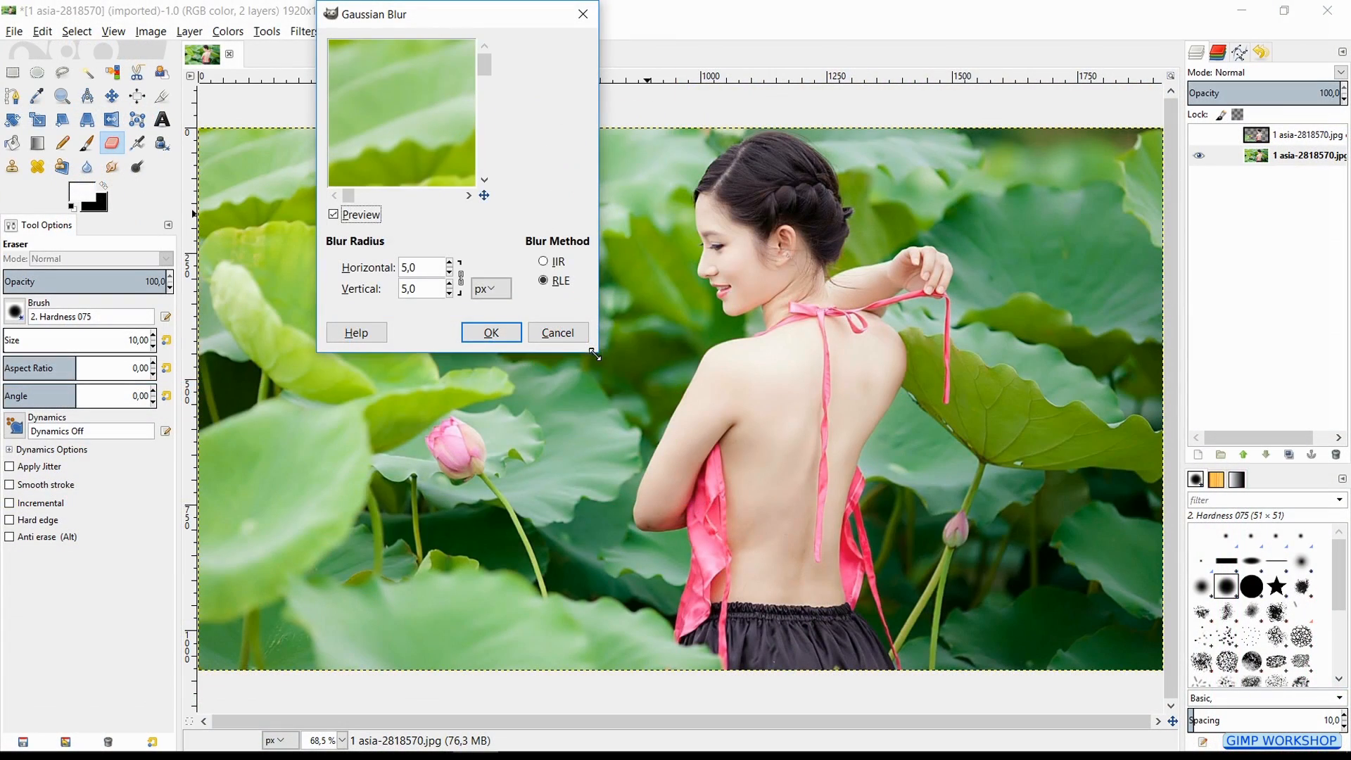
left_click_drag(672, 387, 939, 757)
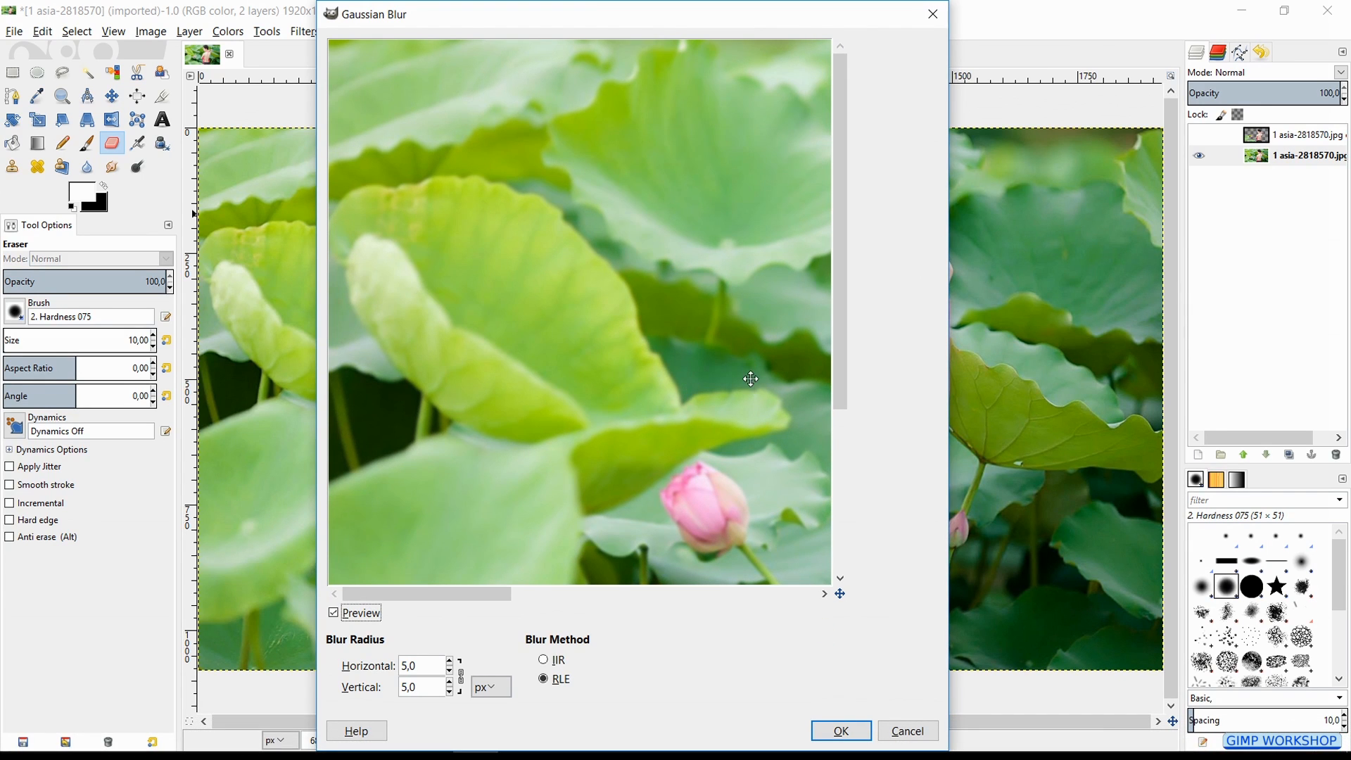
left_click_drag(751, 379, 446, 373)
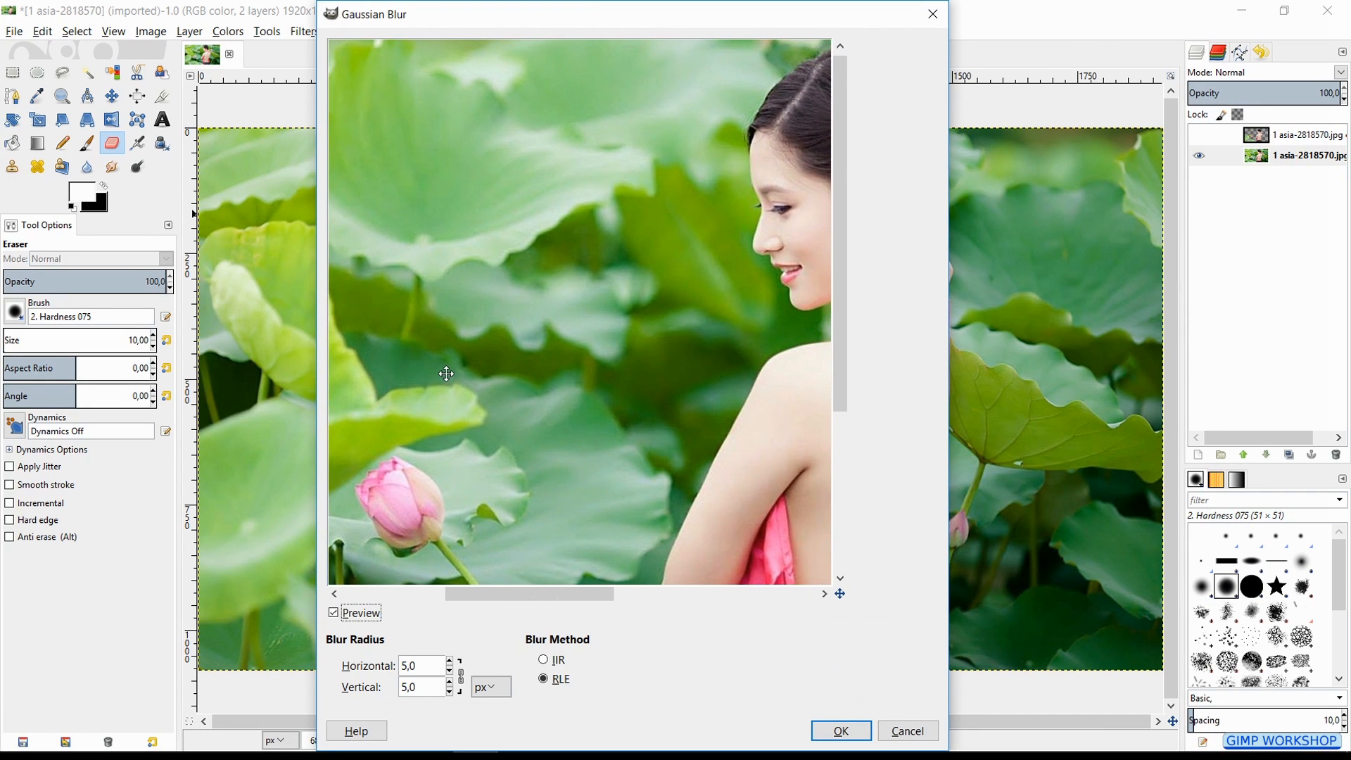
Blur the original photo layer with a 100 px horizontal and vertical radius, comparing the preview with the unblurred image
key("alt+h")
type("1")
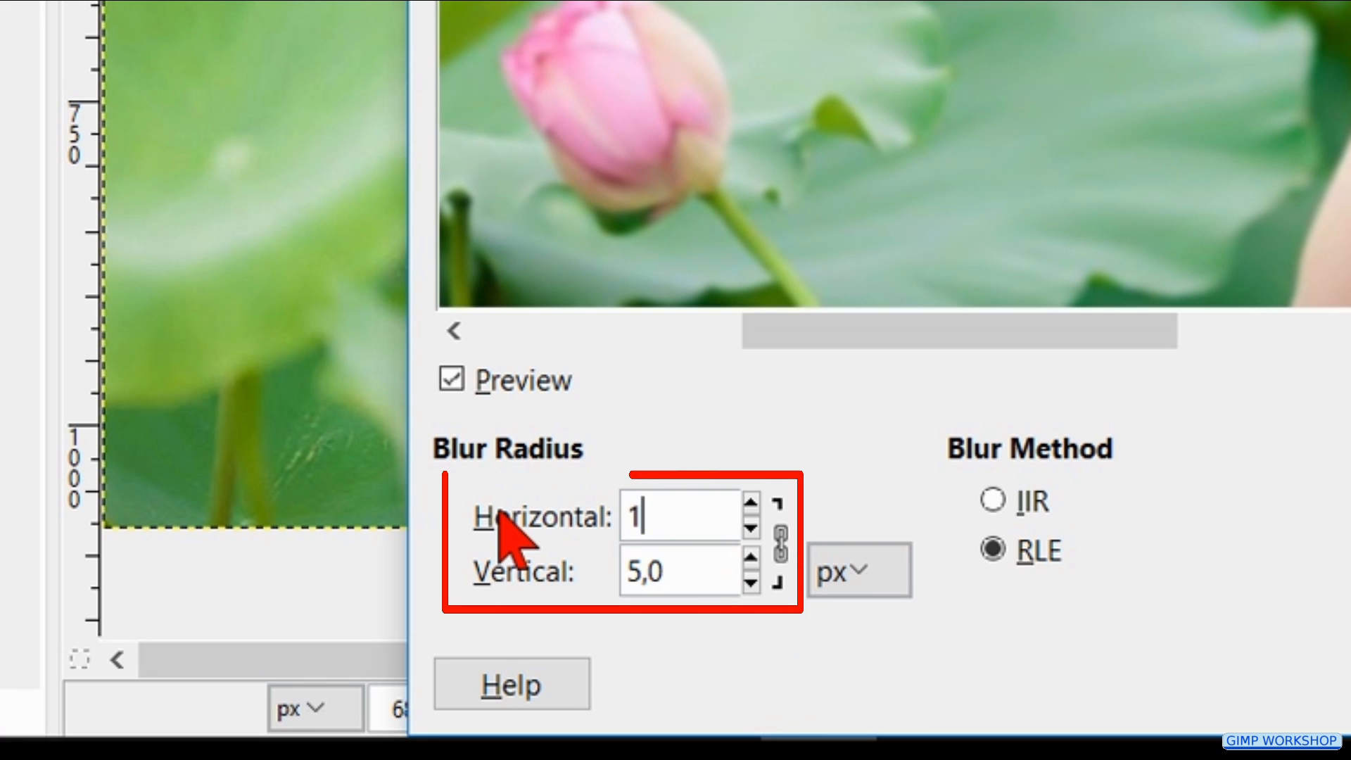
type("00")
key("Tab")
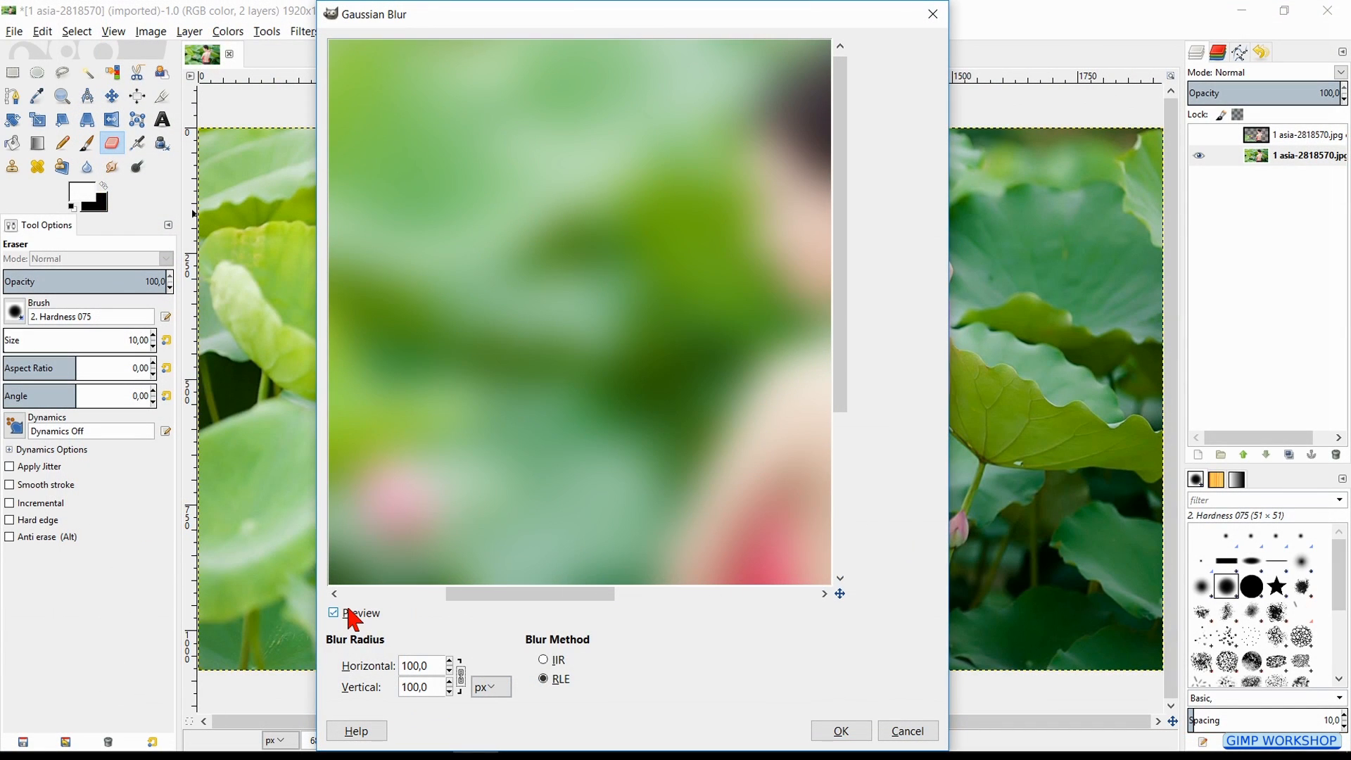
left_click(502, 395)
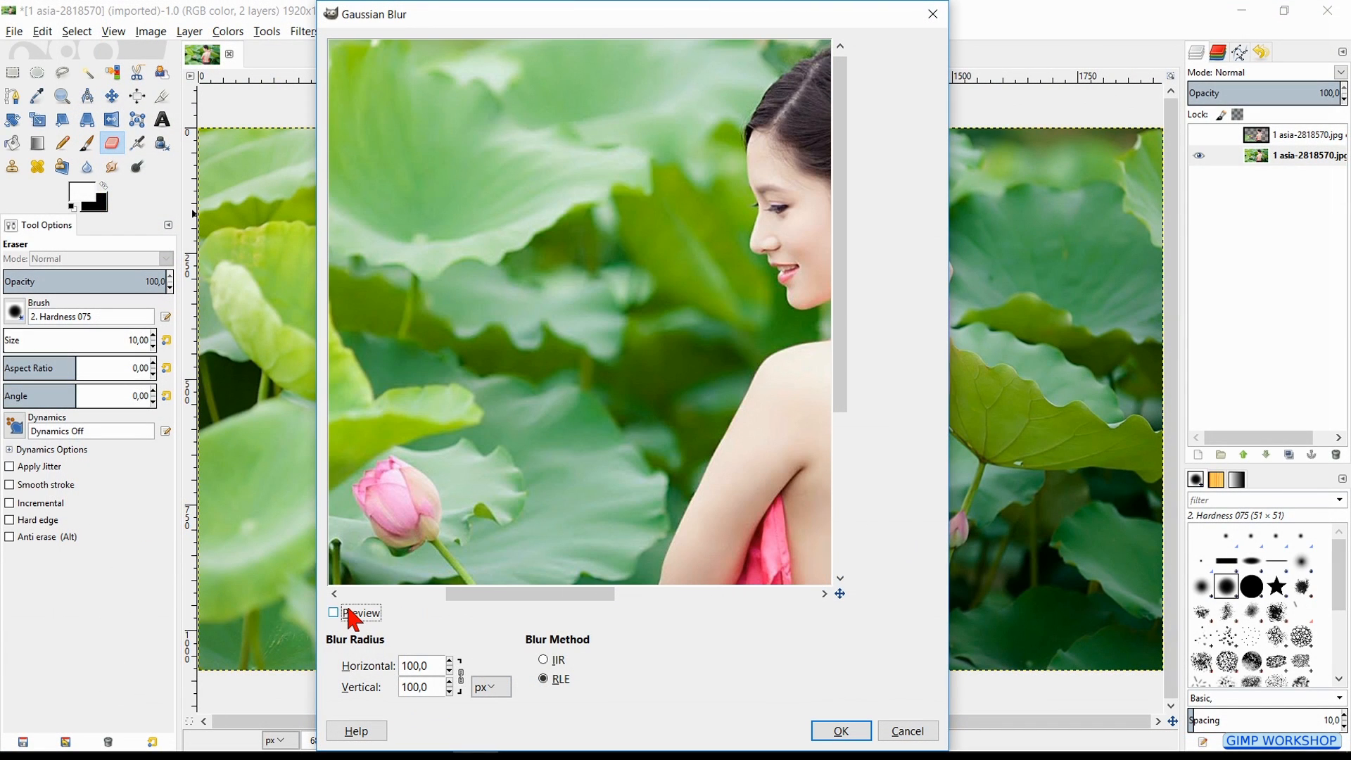
left_click(349, 607)
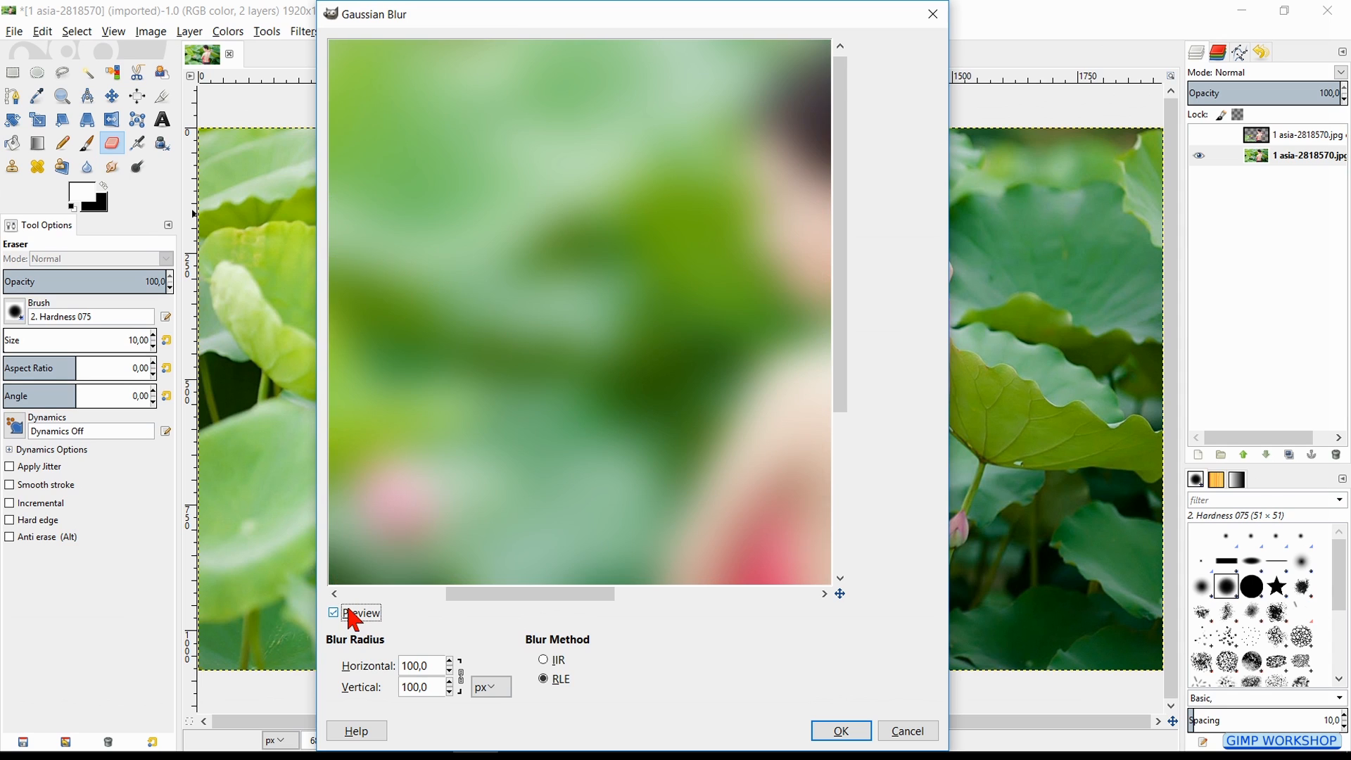
left_click(837, 732)
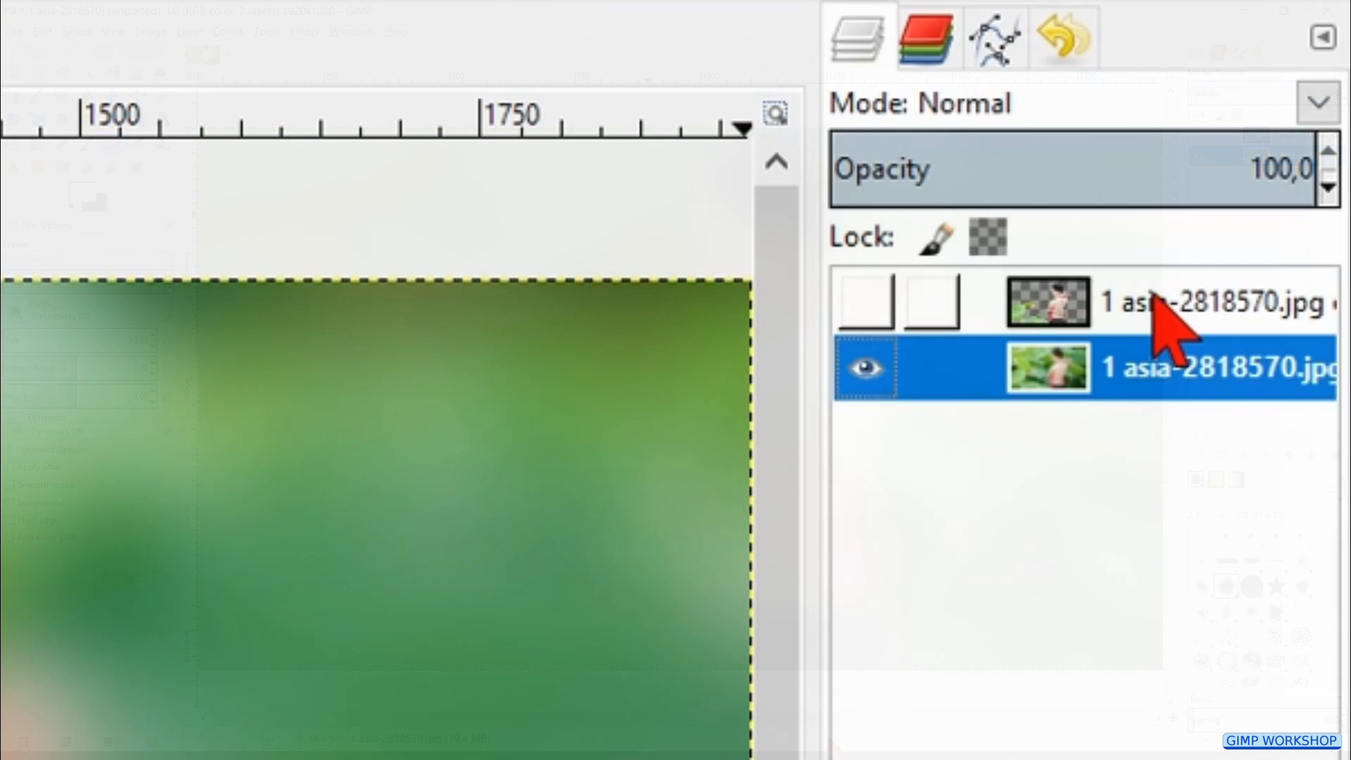
Make the cut-out layer active and visible again above the blurred photo
left_click(1270, 134)
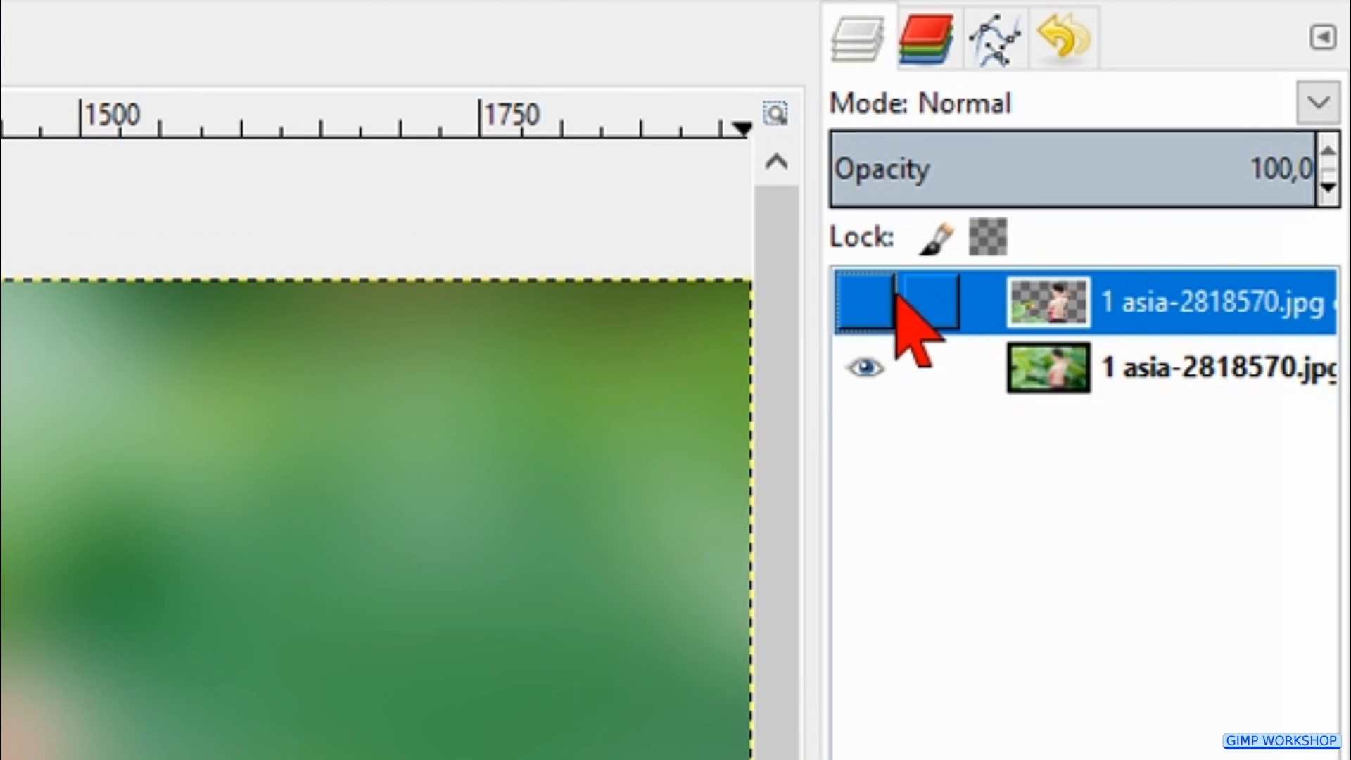
left_click(861, 302)
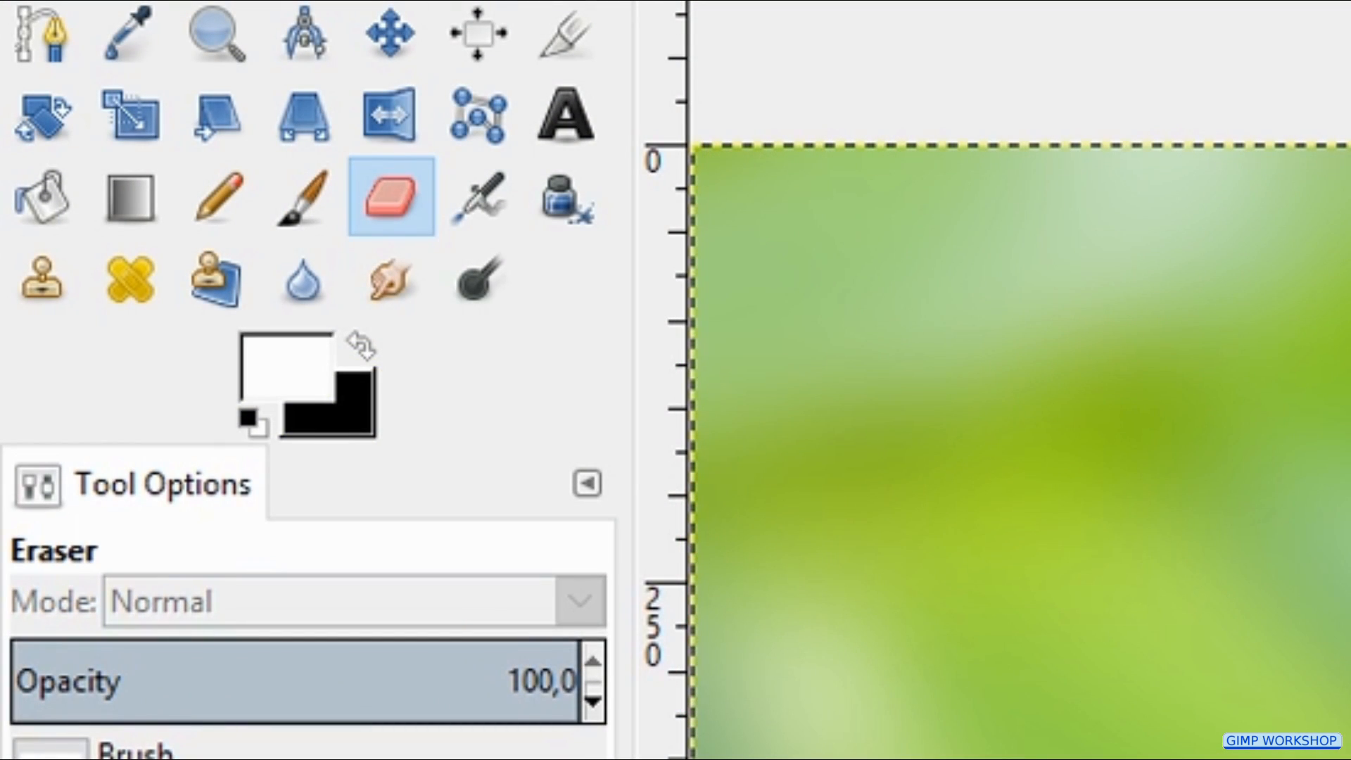
Swap the foreground and background colours, set the foreground to yellow ffe84f, and switch to the Paintbrush tool
key("x")
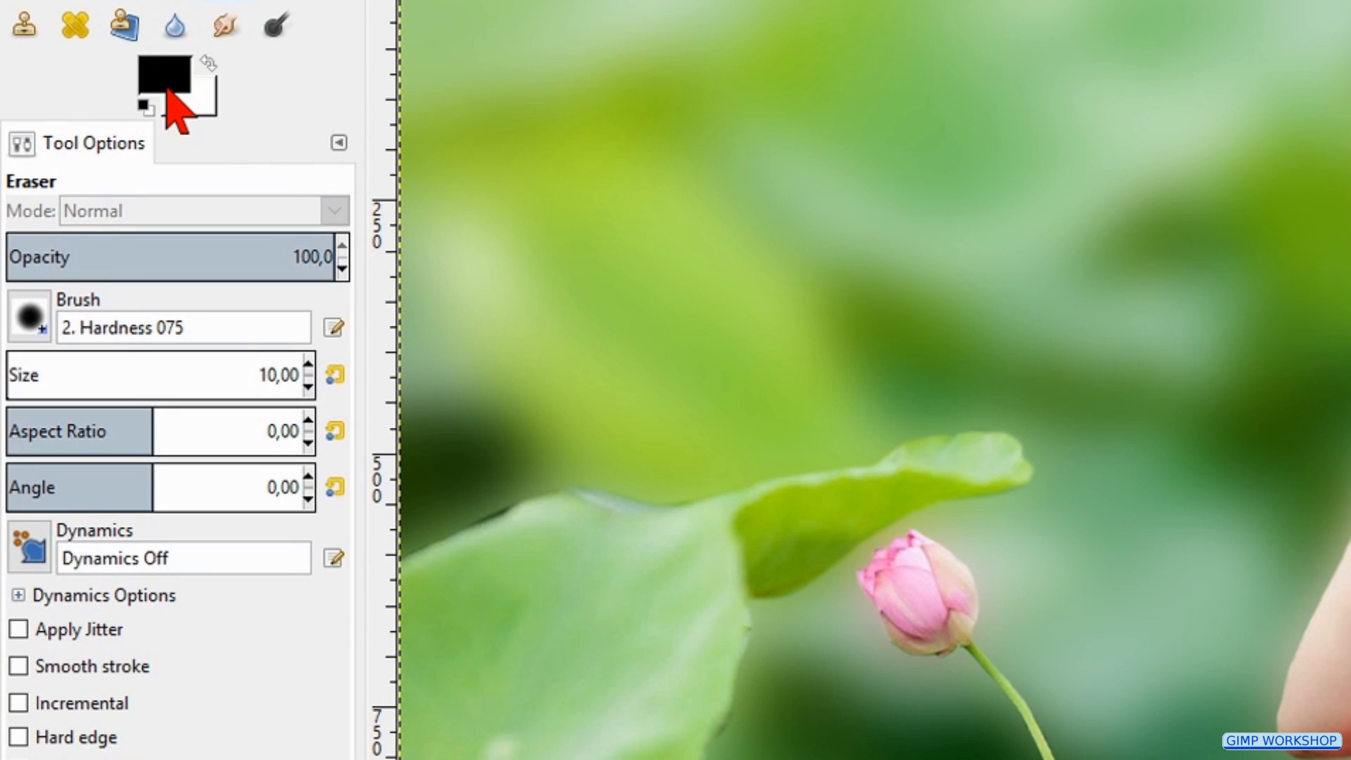
left_click(167, 92)
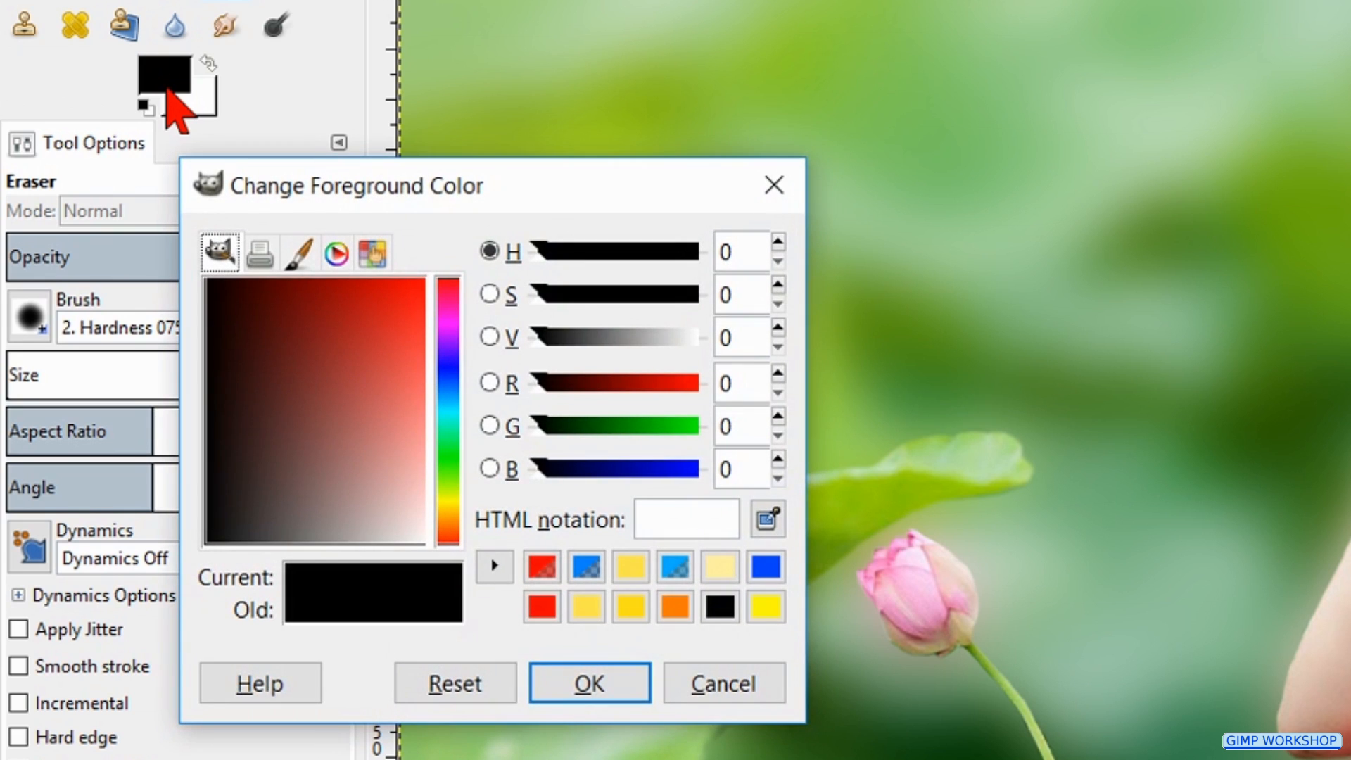
left_click(965, 542)
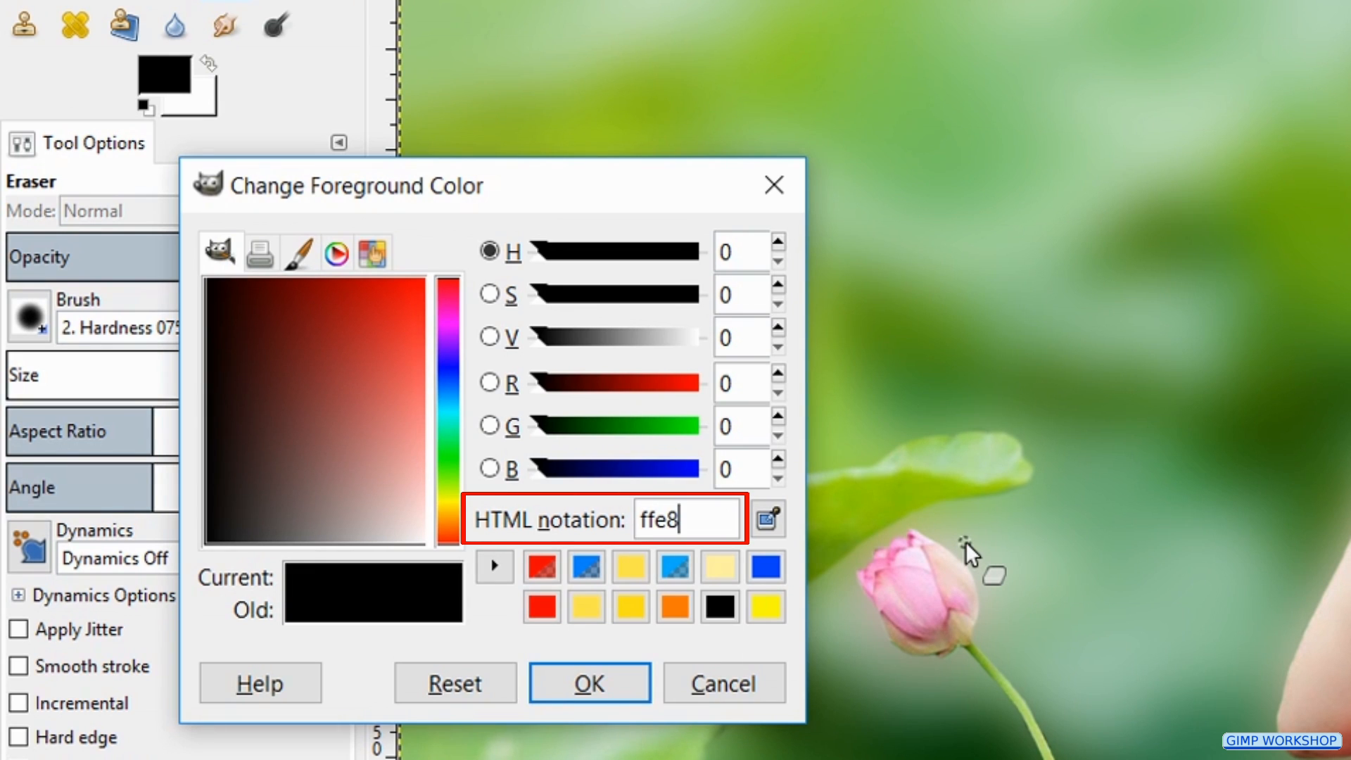
type("e84")
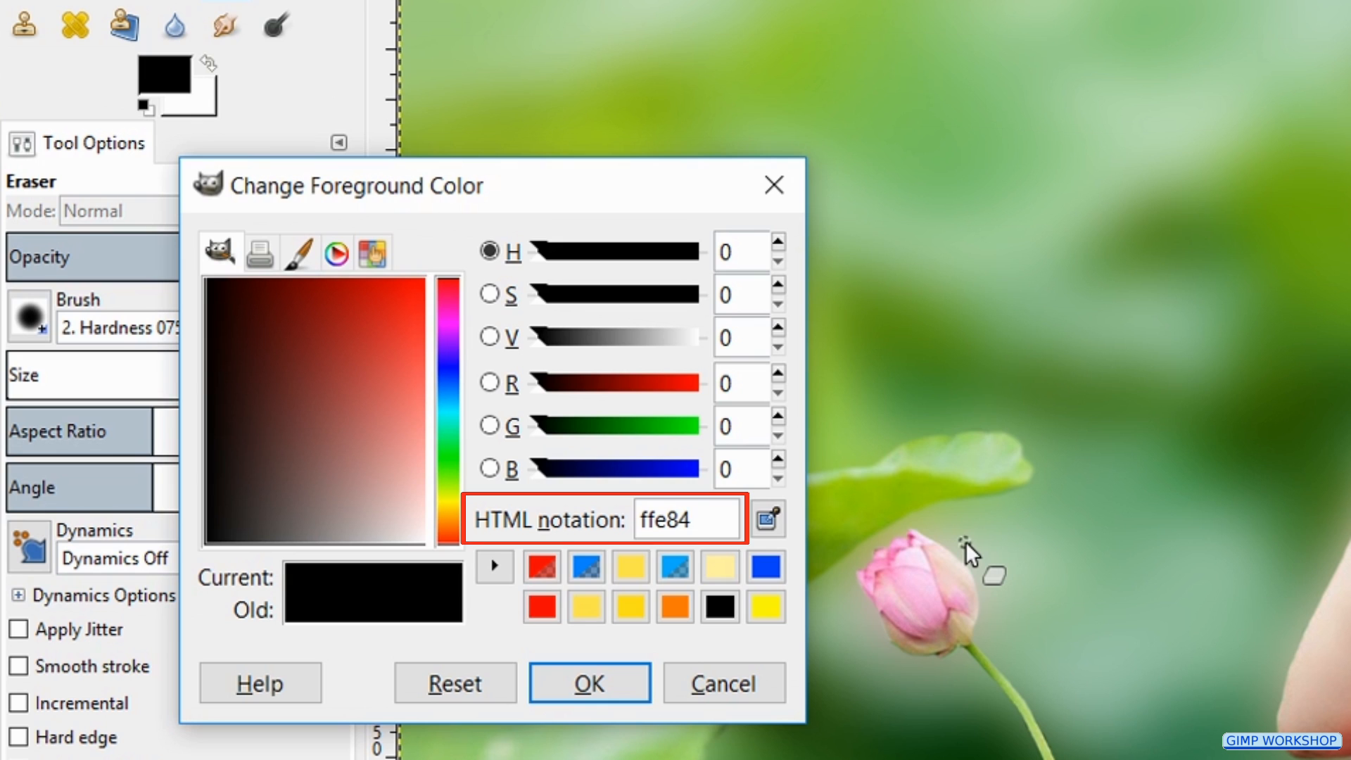
type("f")
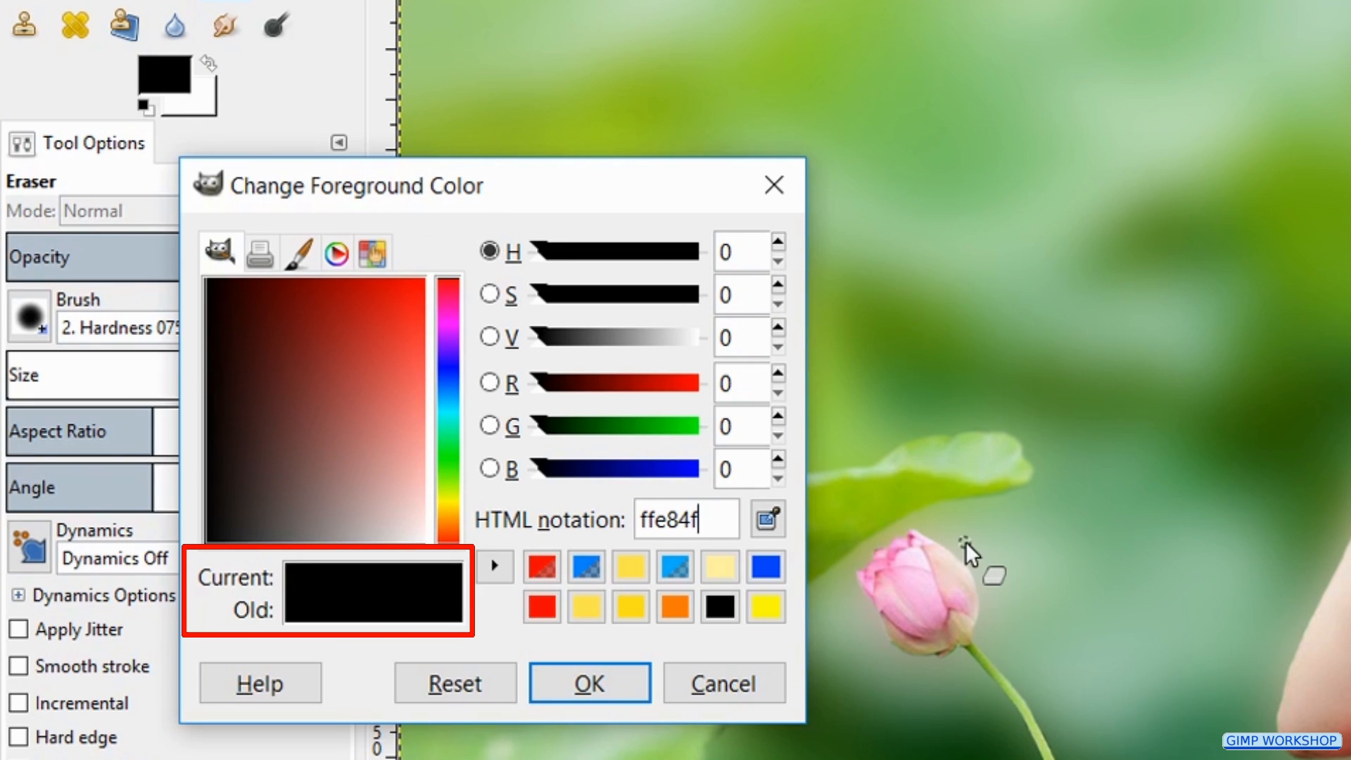
key("Return")
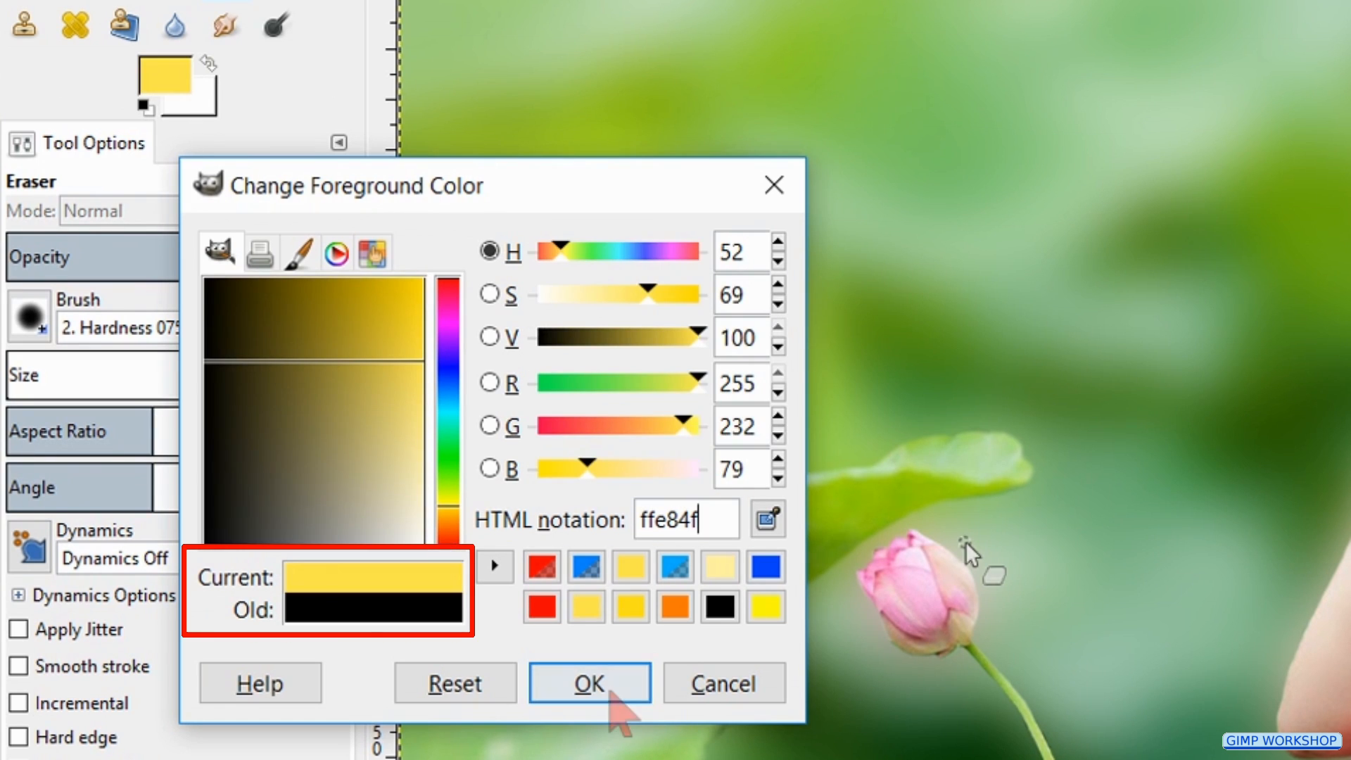
left_click(609, 690)
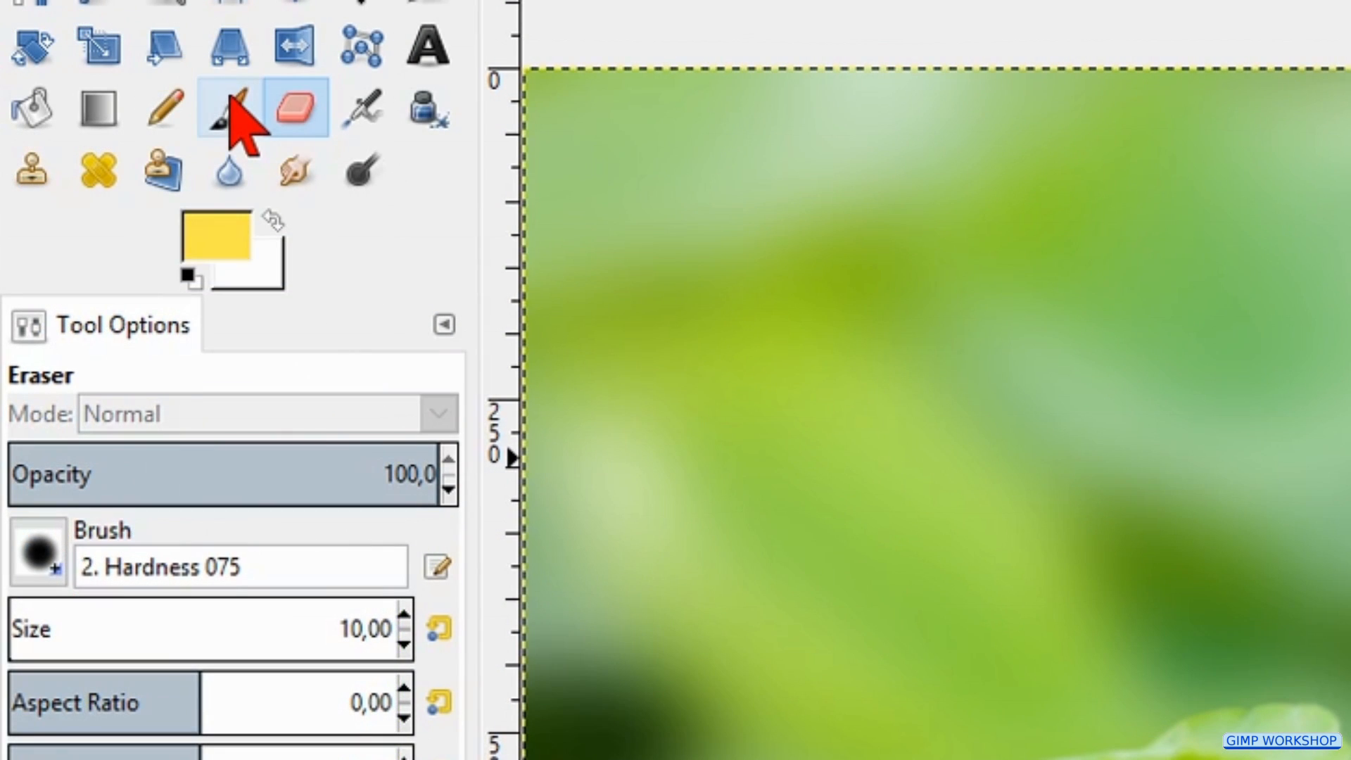
left_click(177, 0)
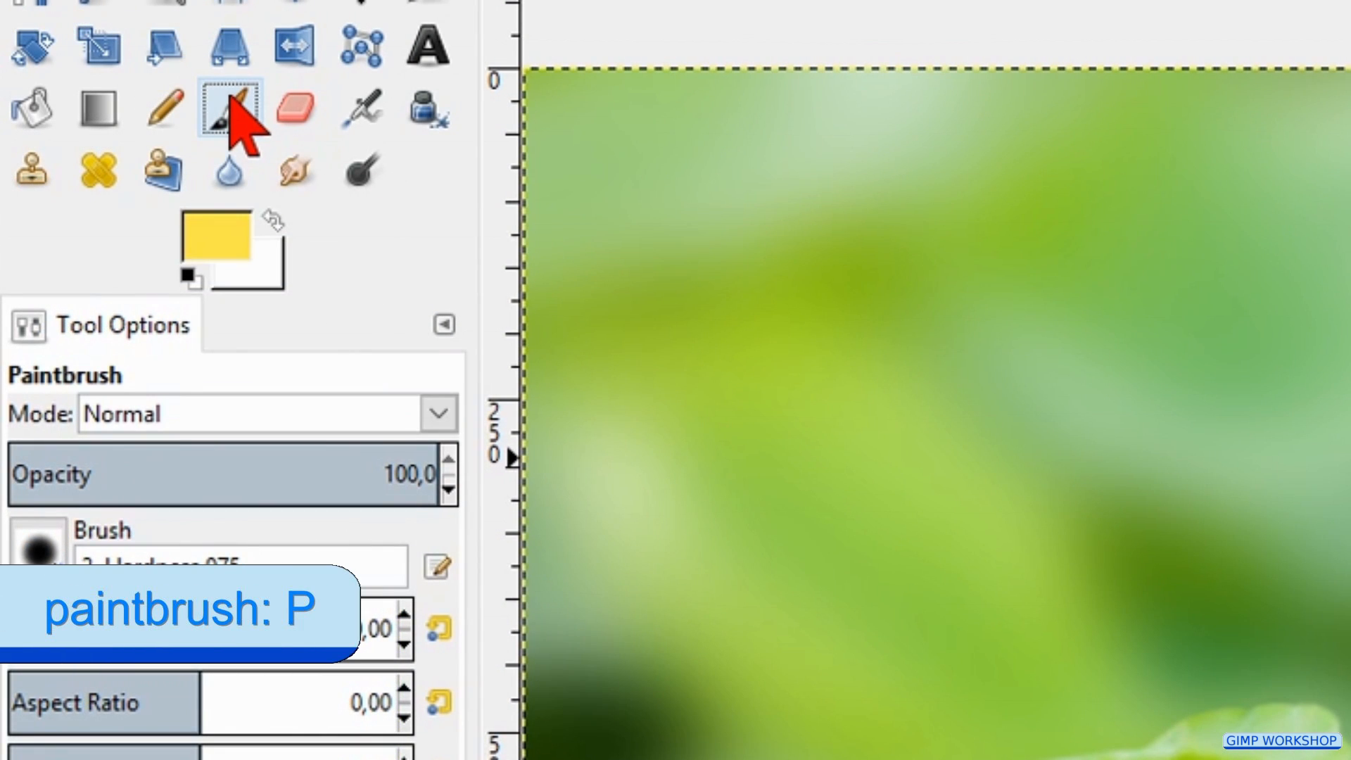
Set the paintbrush to about 50.7 opacity with the 2. Hardness 025 brush at a size of about 605
left_click(211, 470)
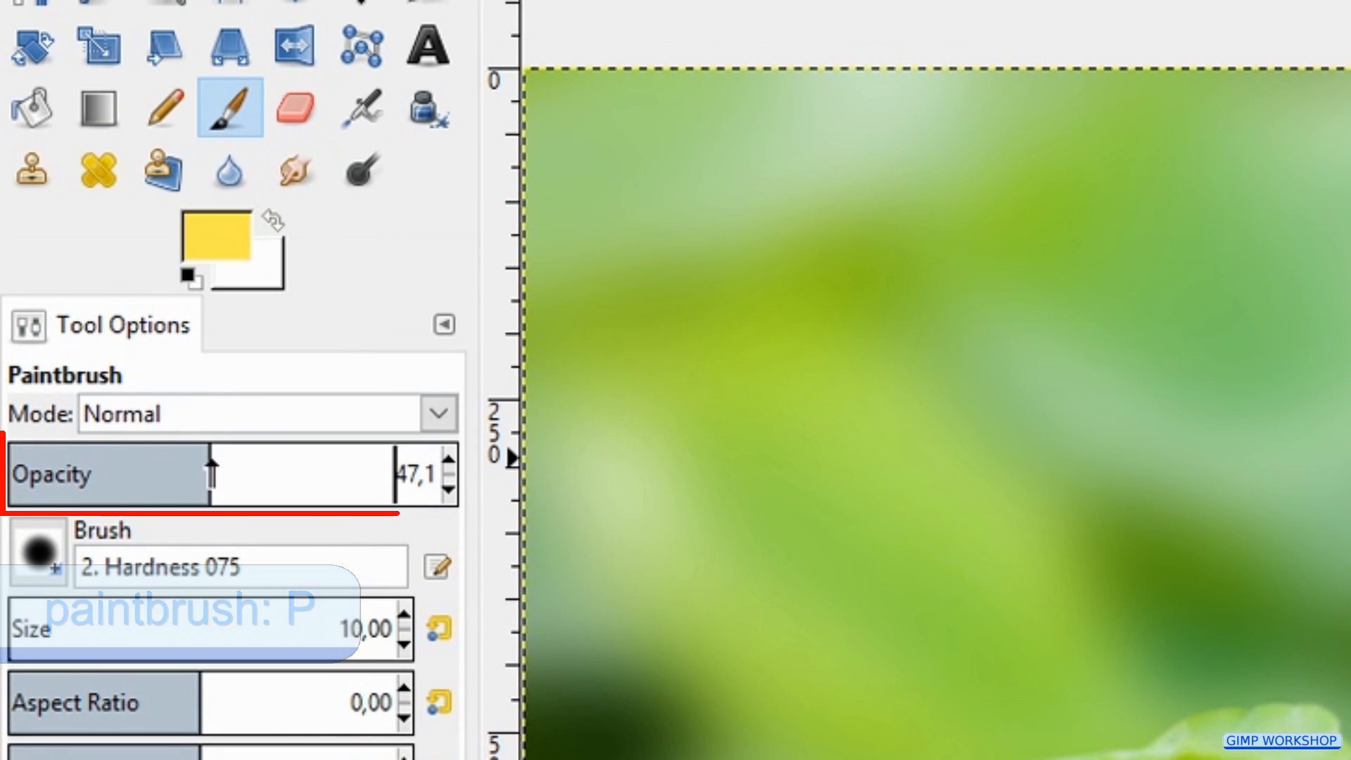
left_click_drag(211, 470, 227, 470)
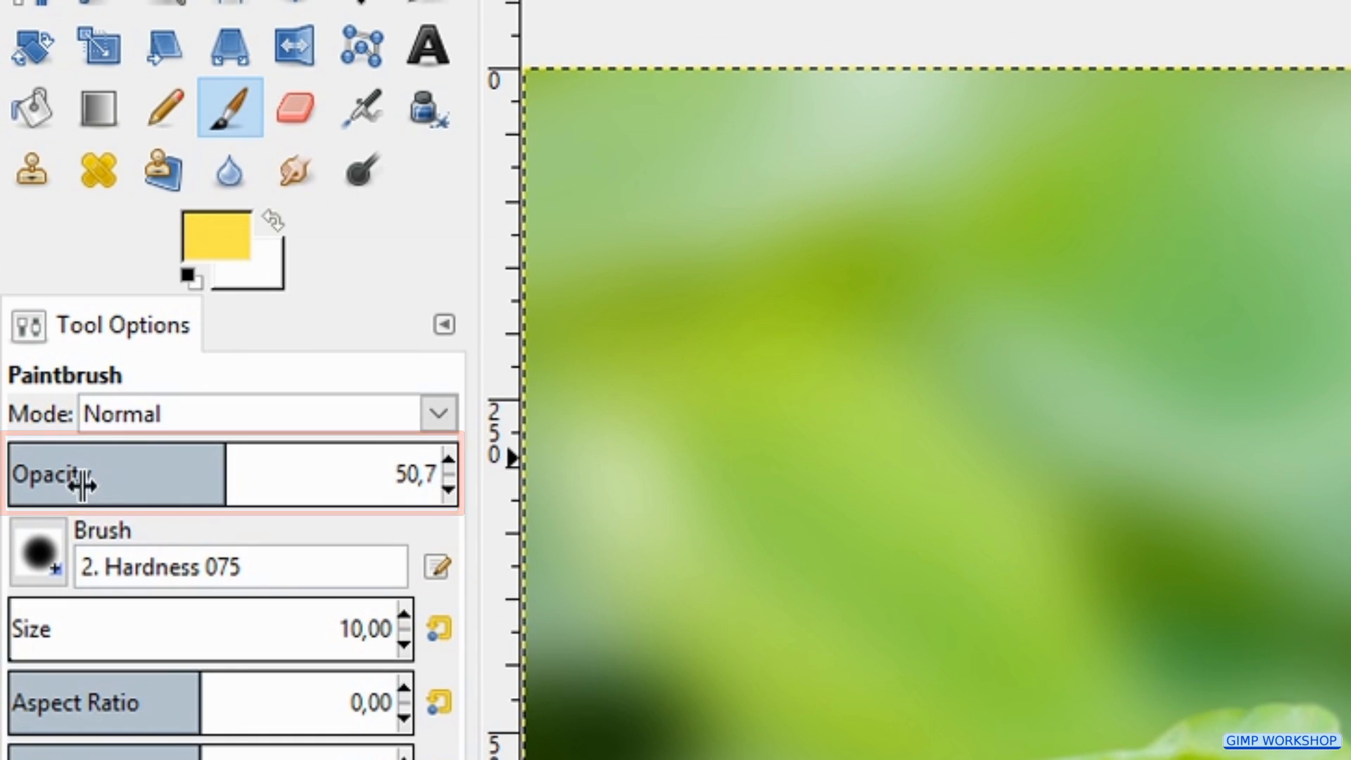
left_click(39, 553)
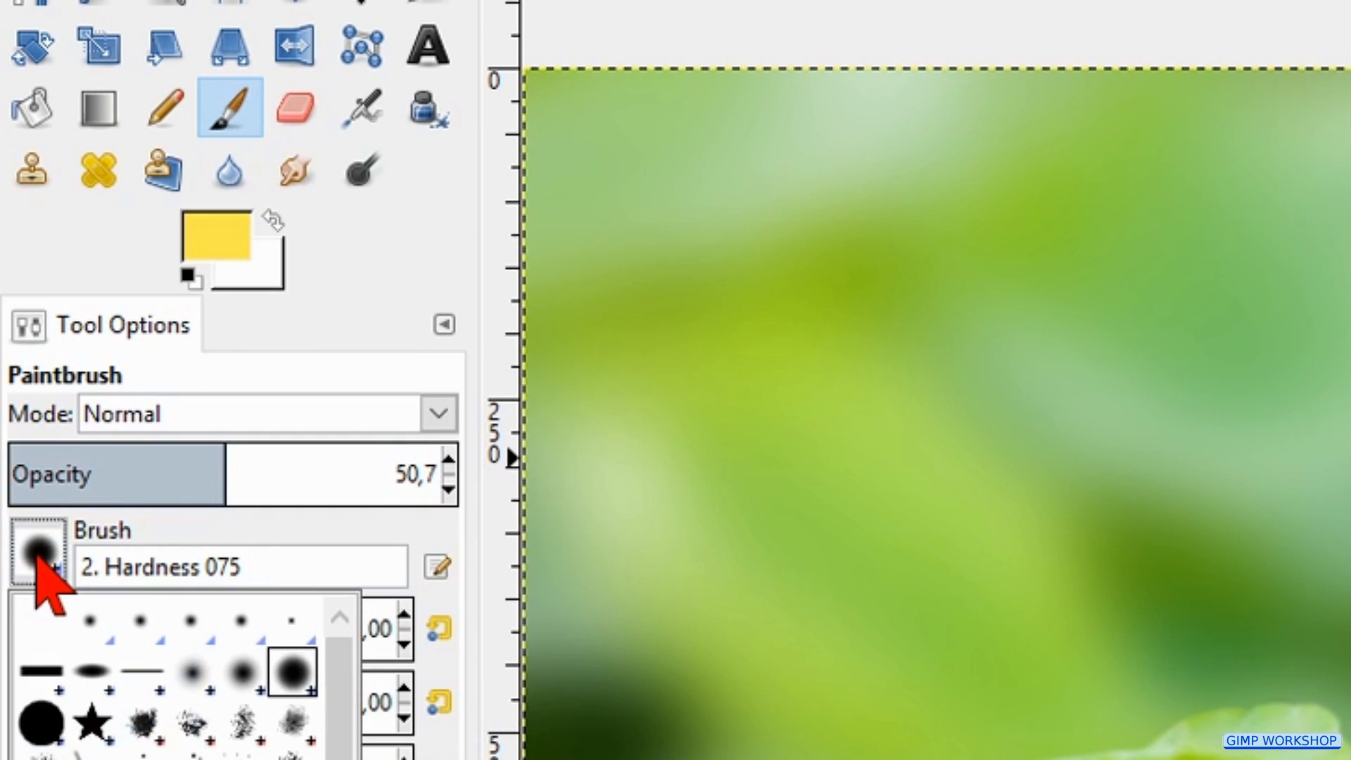
left_click(190, 669)
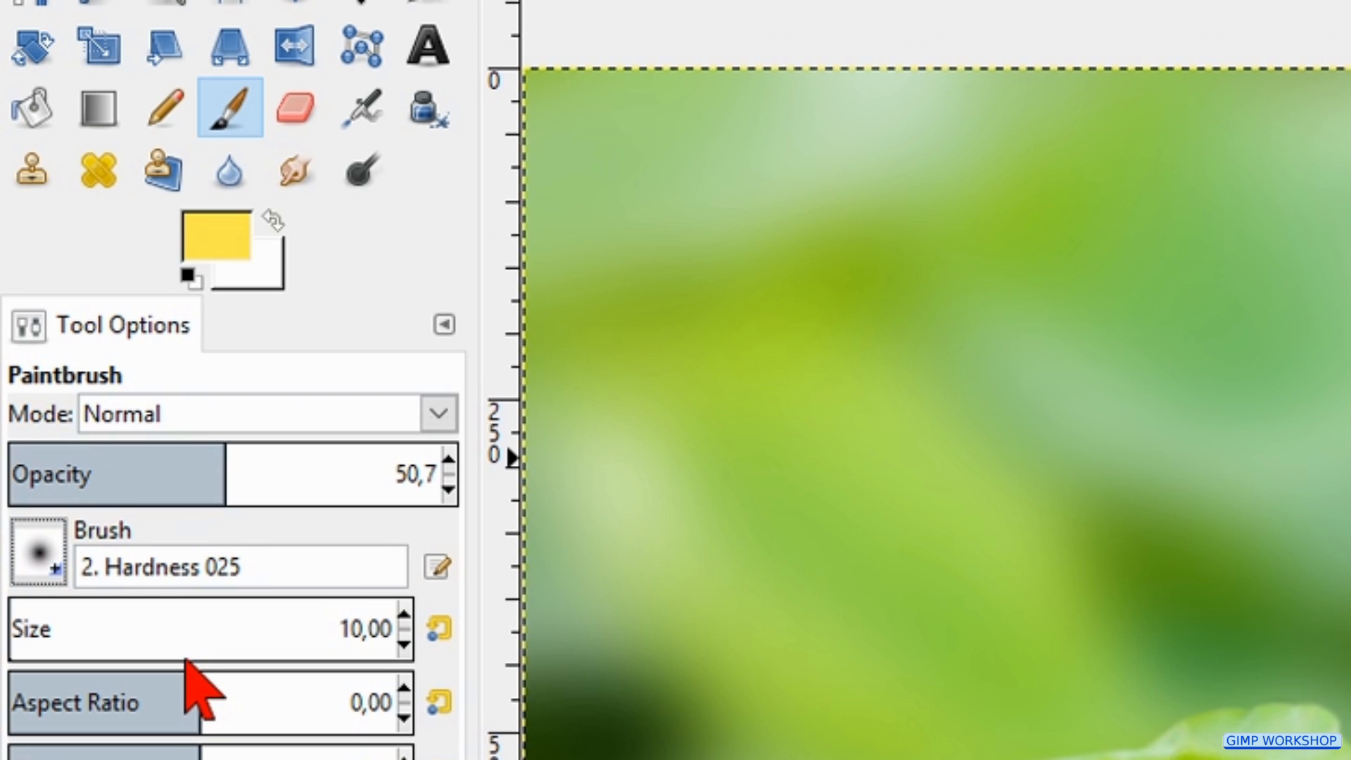
left_click(213, 629)
left_click_drag(213, 628, 242, 629)
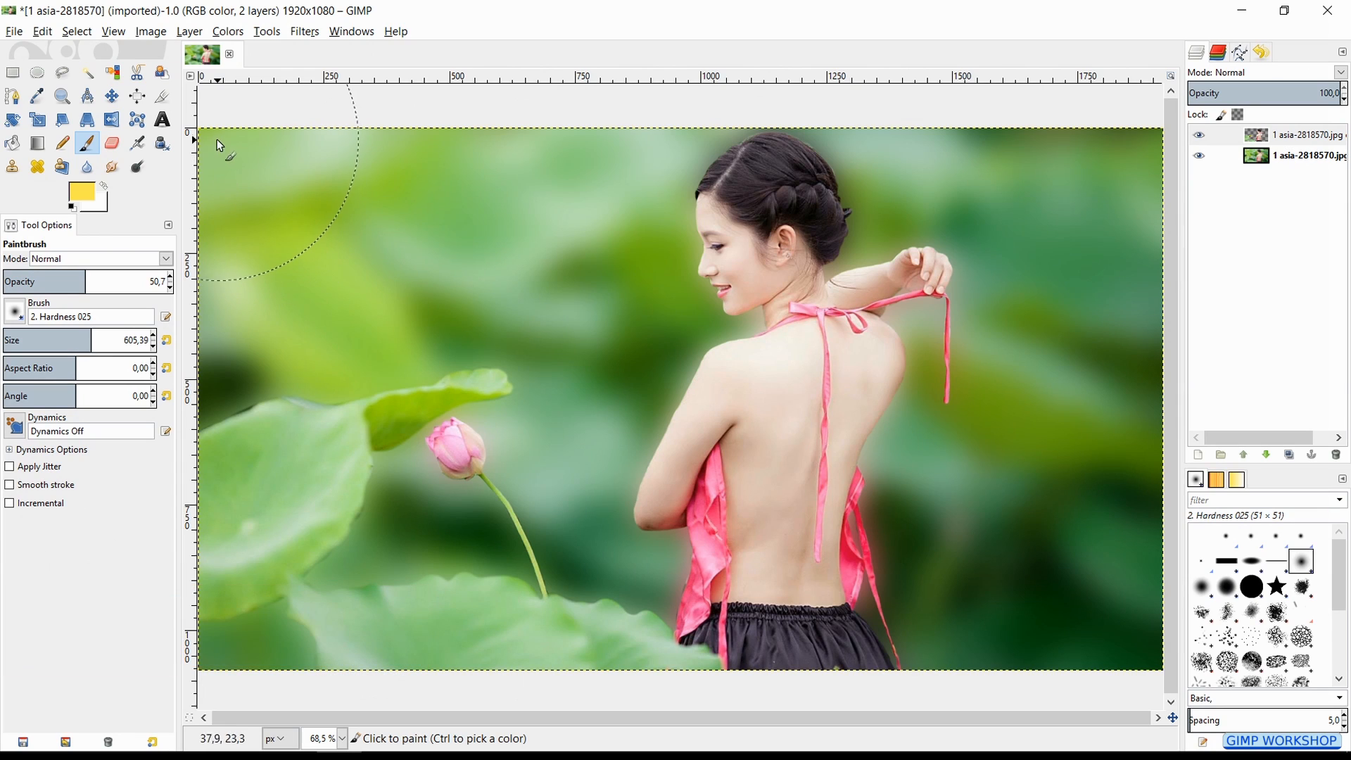
Paint a soft yellow glow in the upper-left corner of the image and dab white at its outermost corner
mouse_move(215, 151)
left_mouse_down()
mouse_move(281, 226)
mouse_move(332, 156)
mouse_move(342, 200)
mouse_move(301, 262)
left_mouse_up()
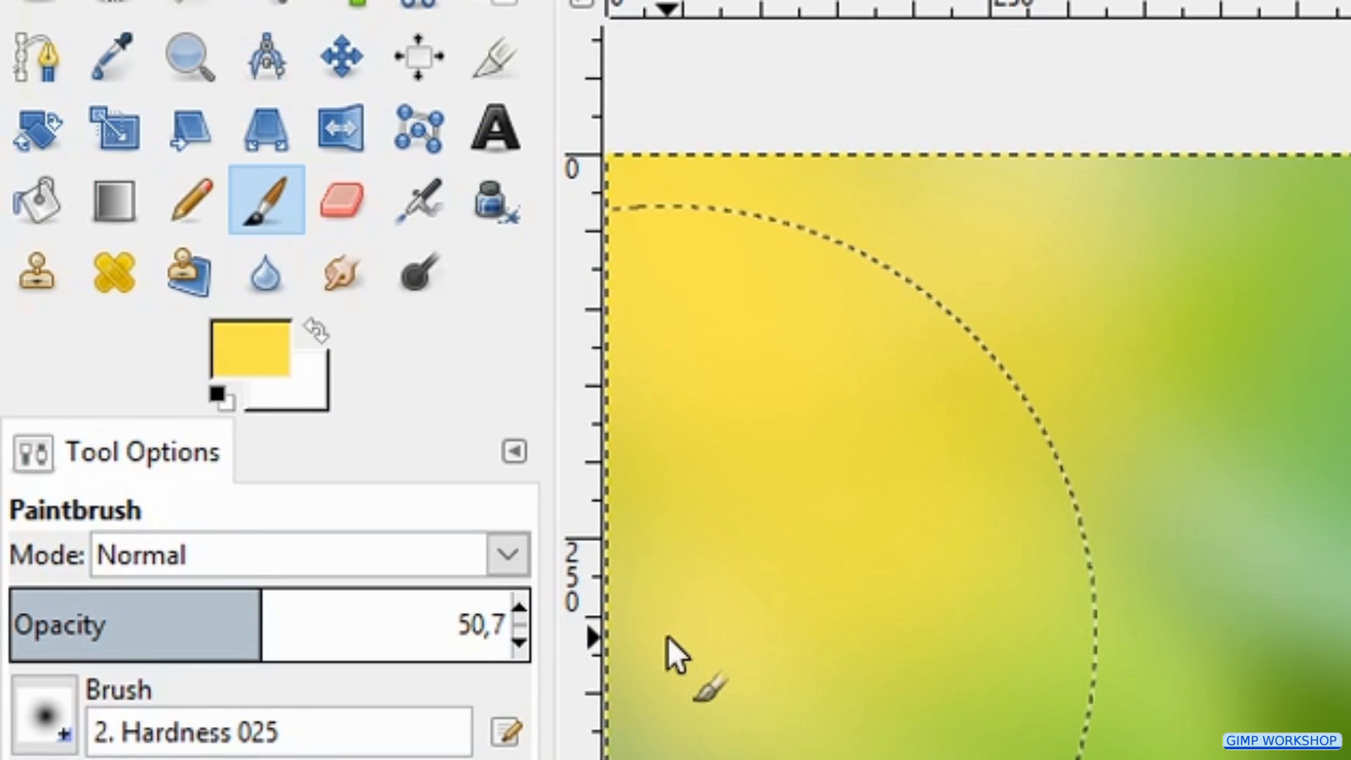
key("x")
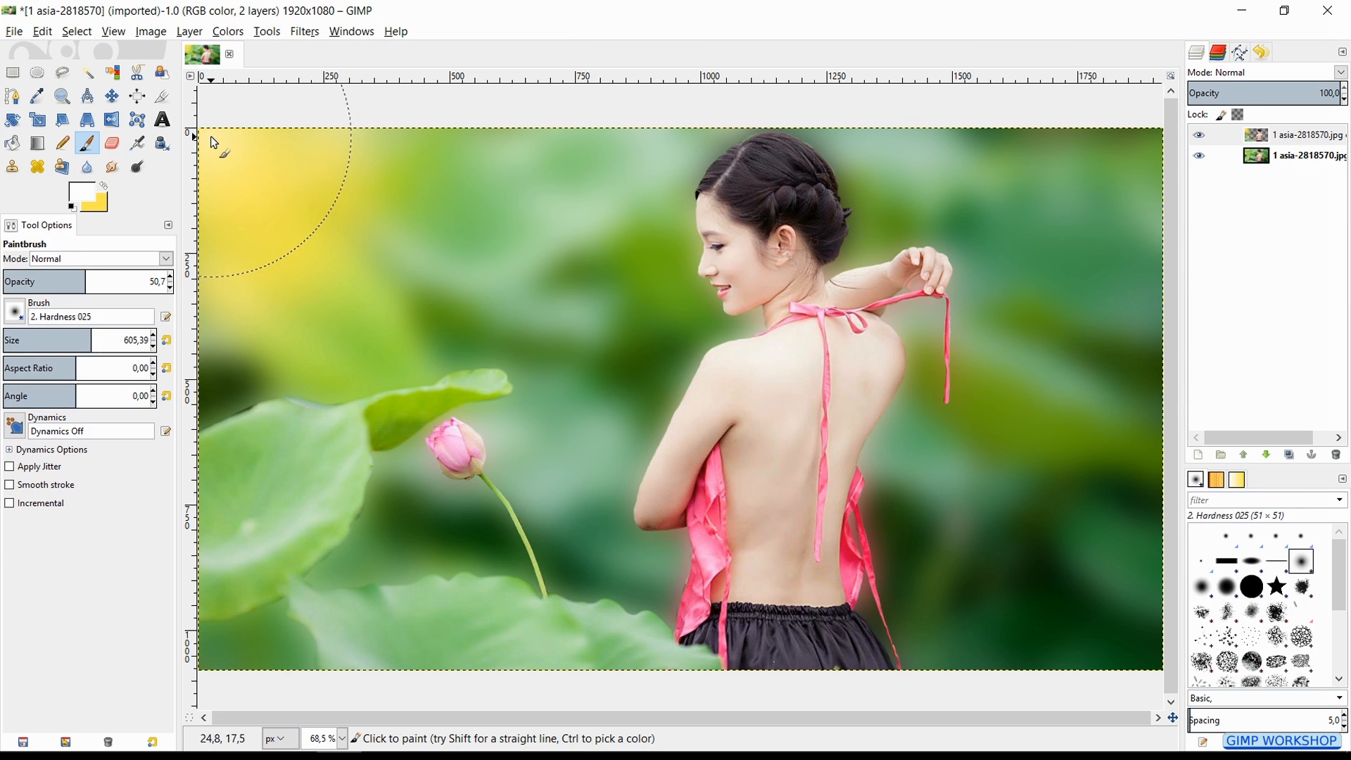
left_click(213, 147)
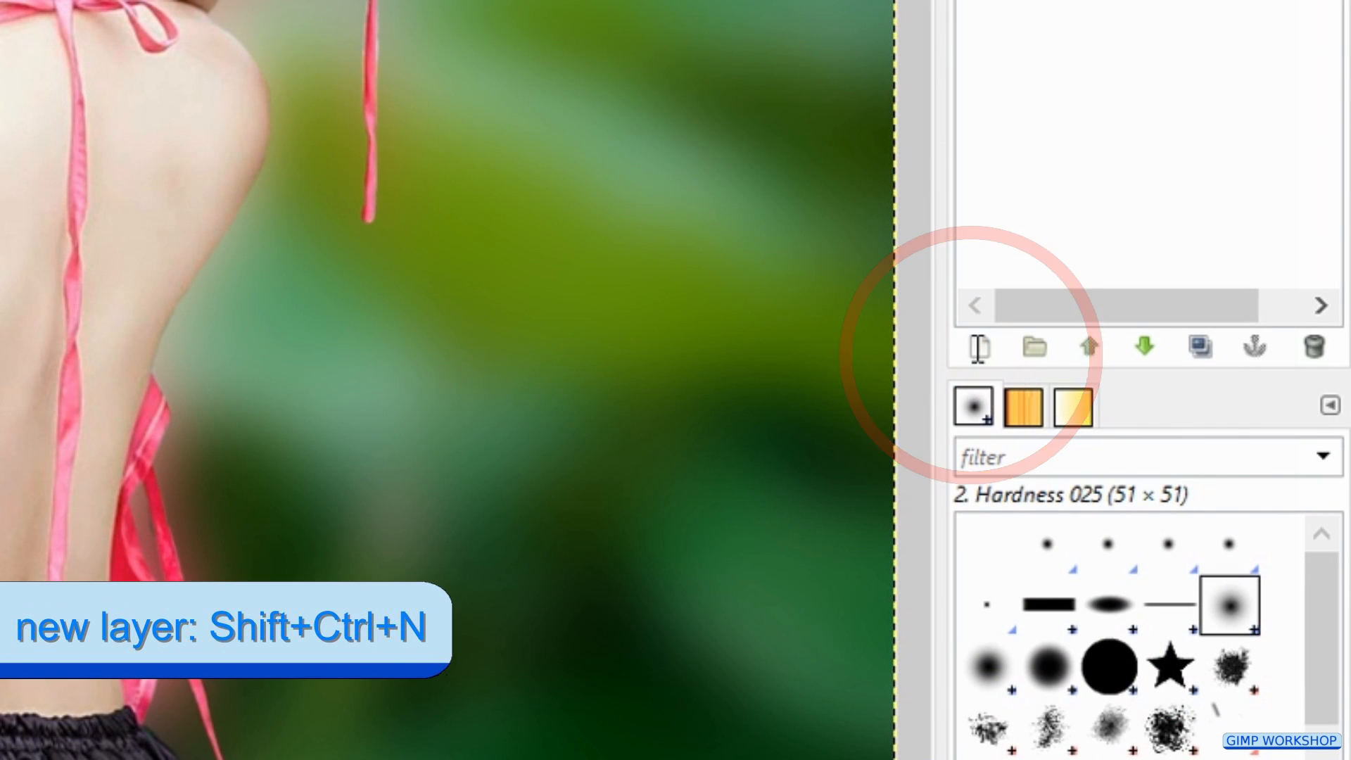
Add a white-filled 1920 x 1080 px layer directly beneath the cut-out layer, then make the cut-out layer active
left_click(978, 349)
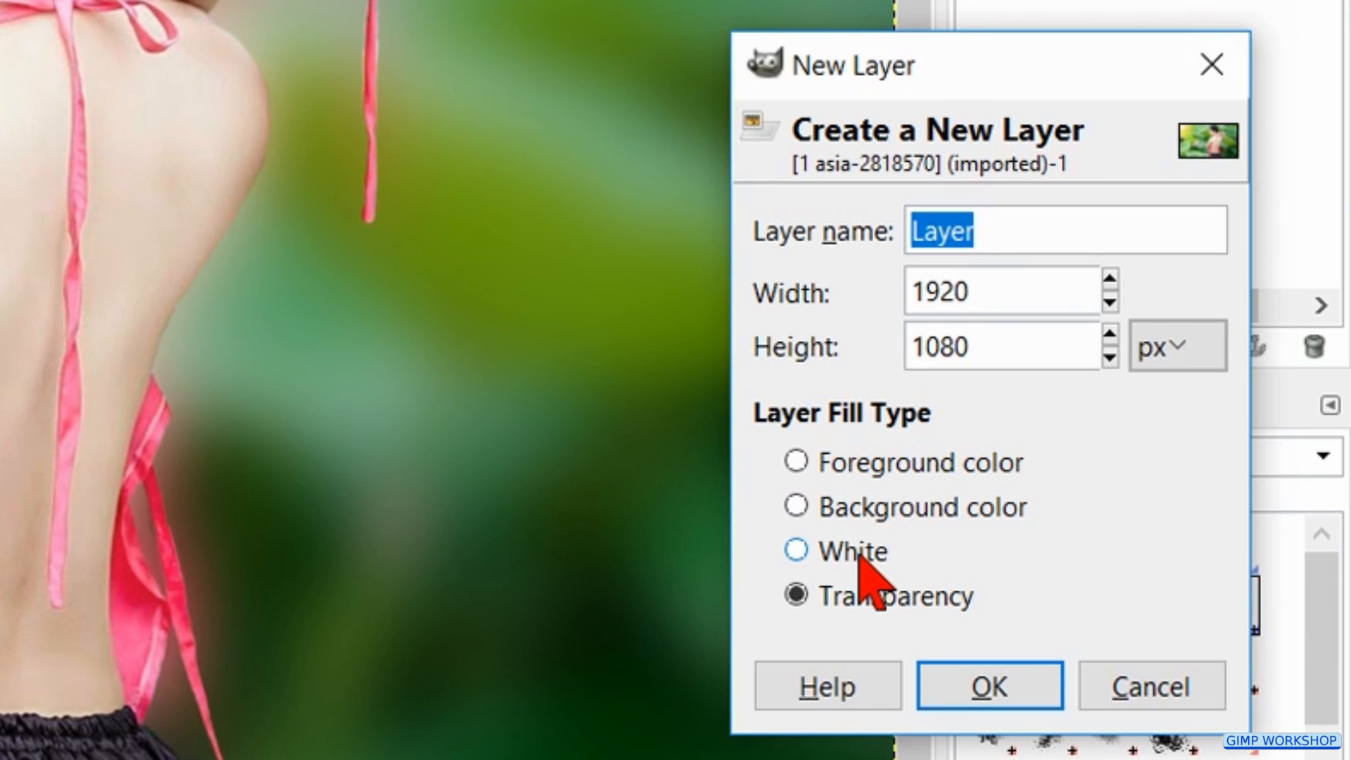
left_click(854, 552)
left_click(982, 686)
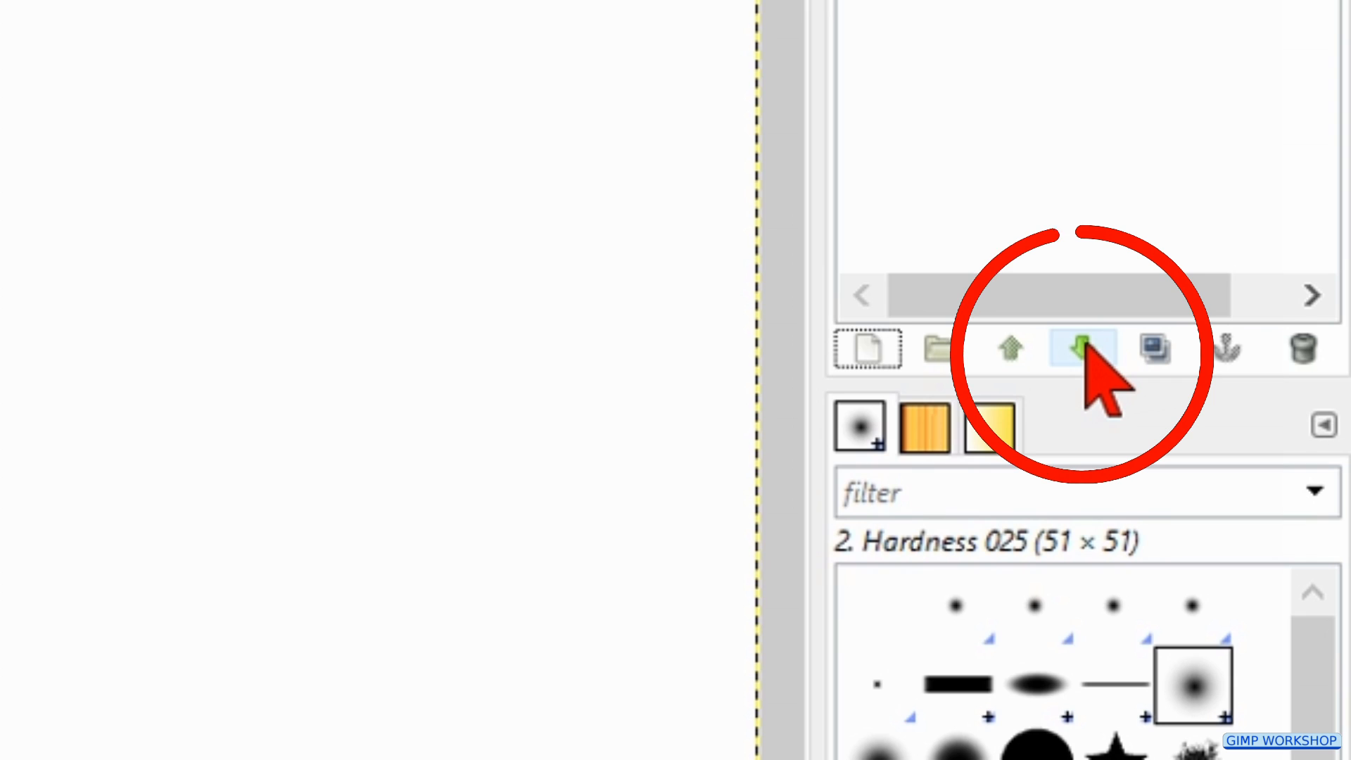
left_click(1087, 346)
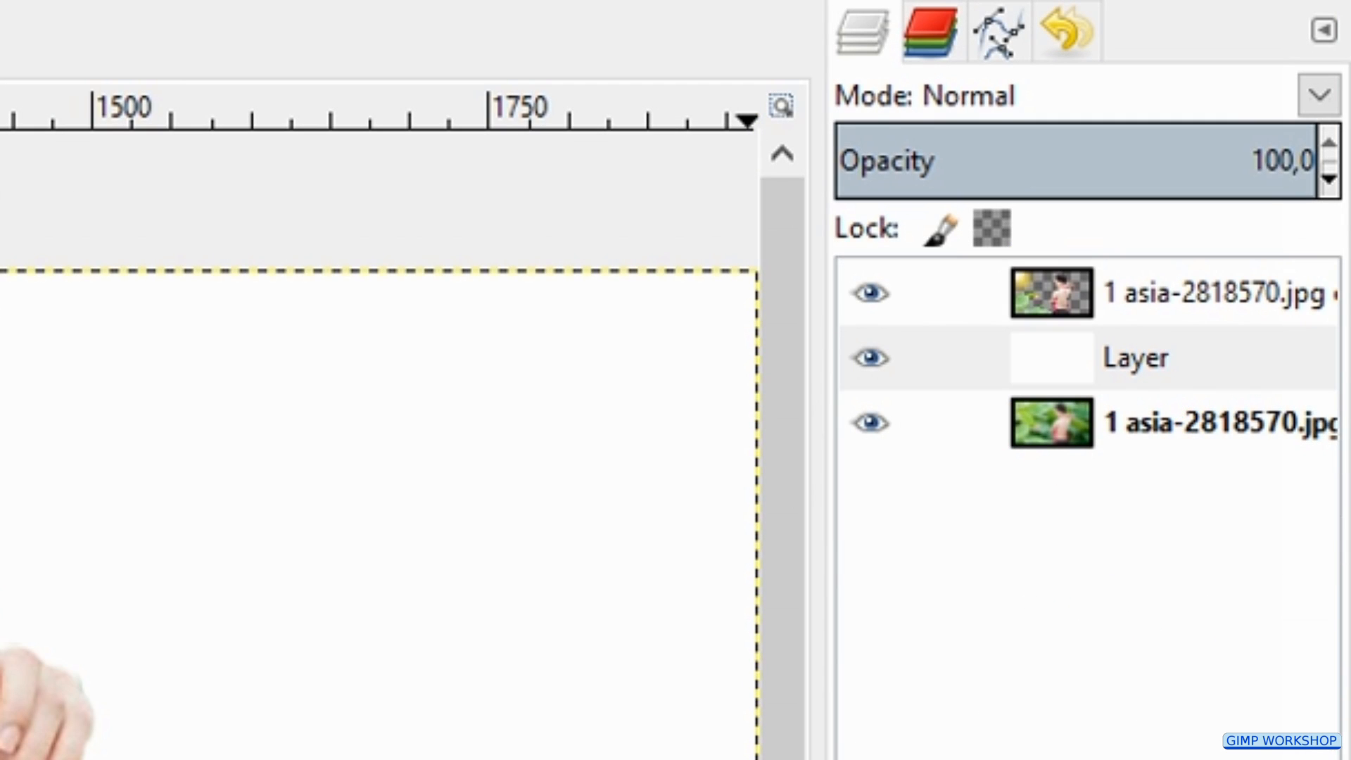
left_click(1162, 301)
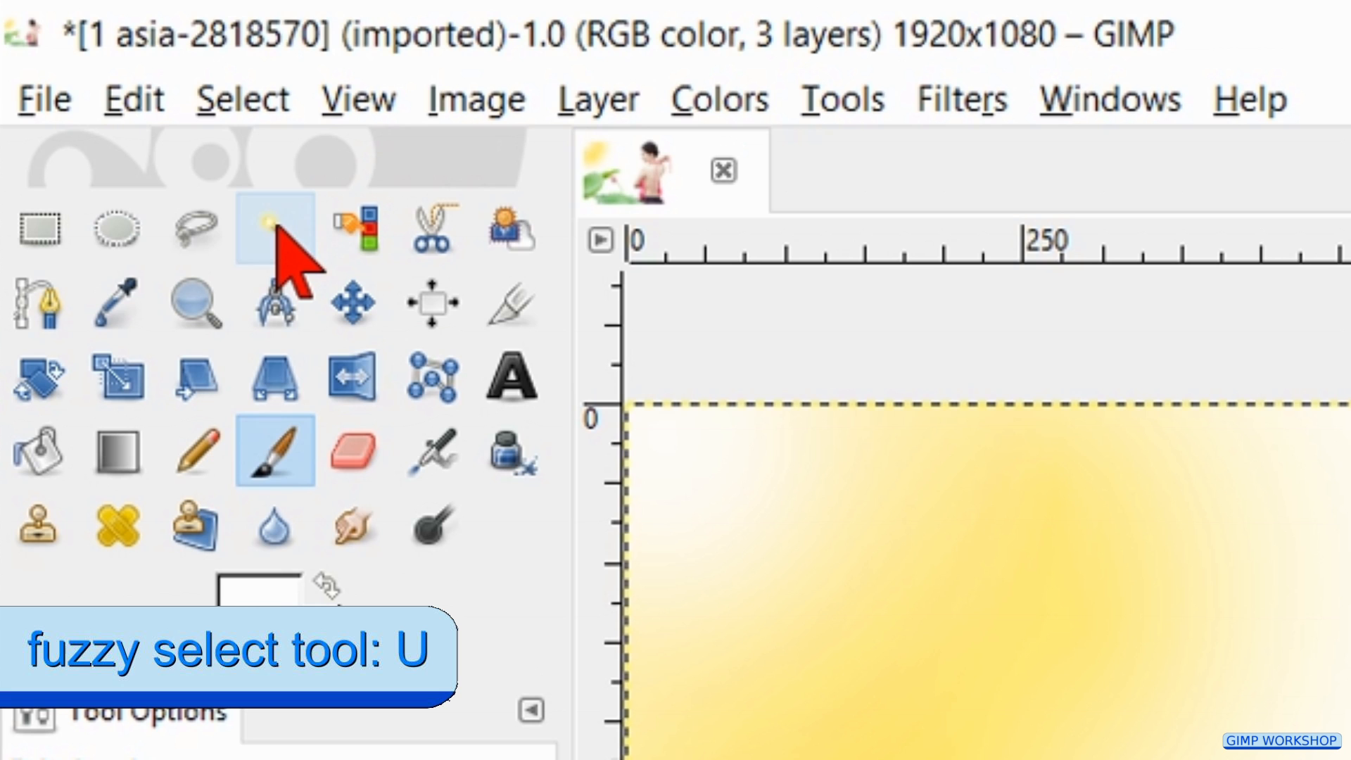
Fuzzy-select the empty area around the woman and plants, then invert the selection to cover the subjects and glow
left_click(276, 225)
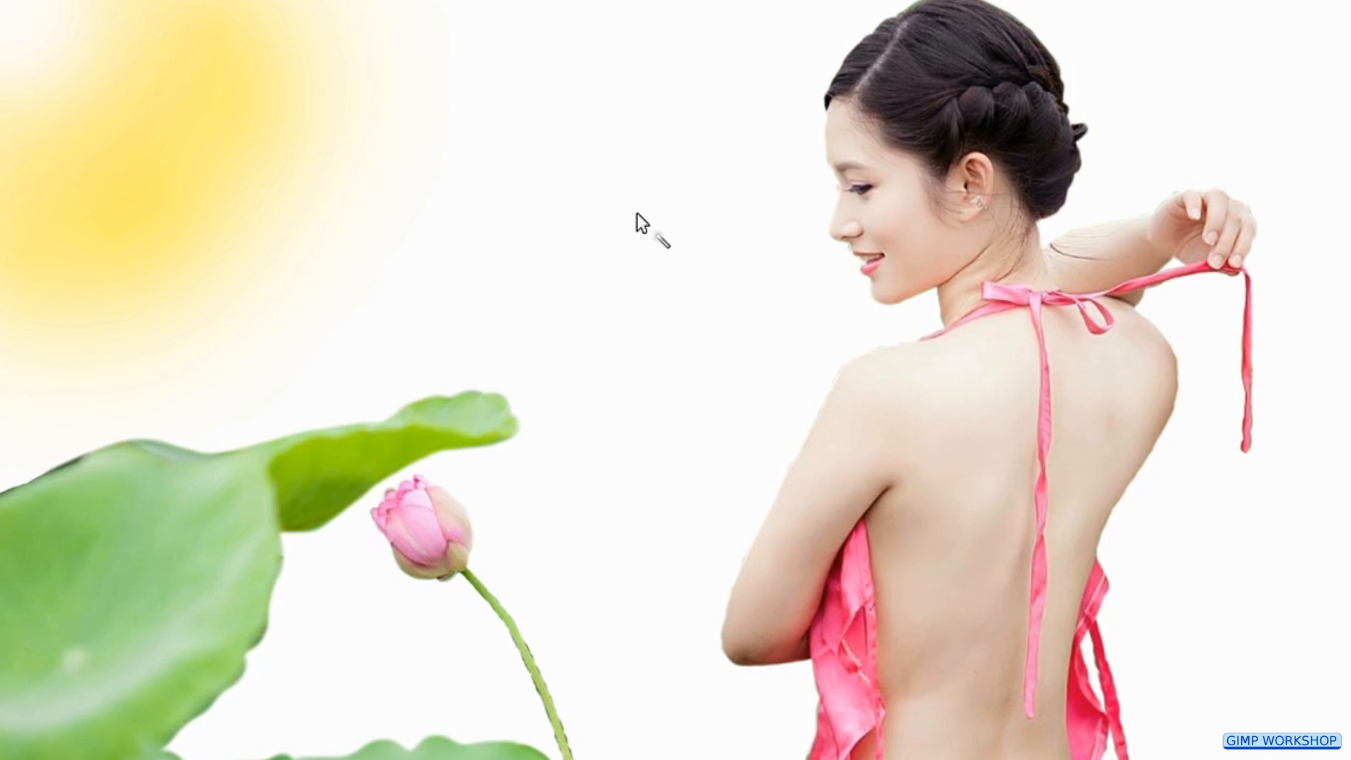
left_click(636, 213)
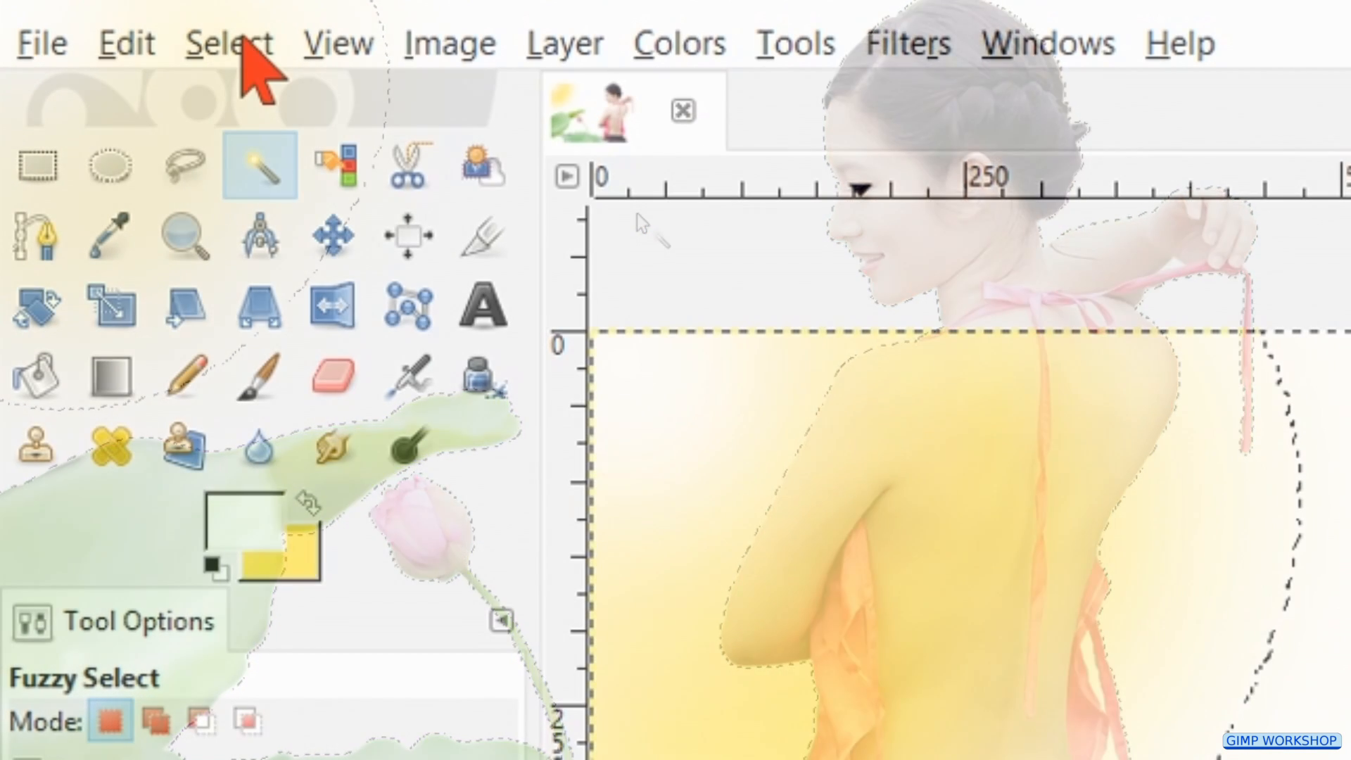
left_click(242, 42)
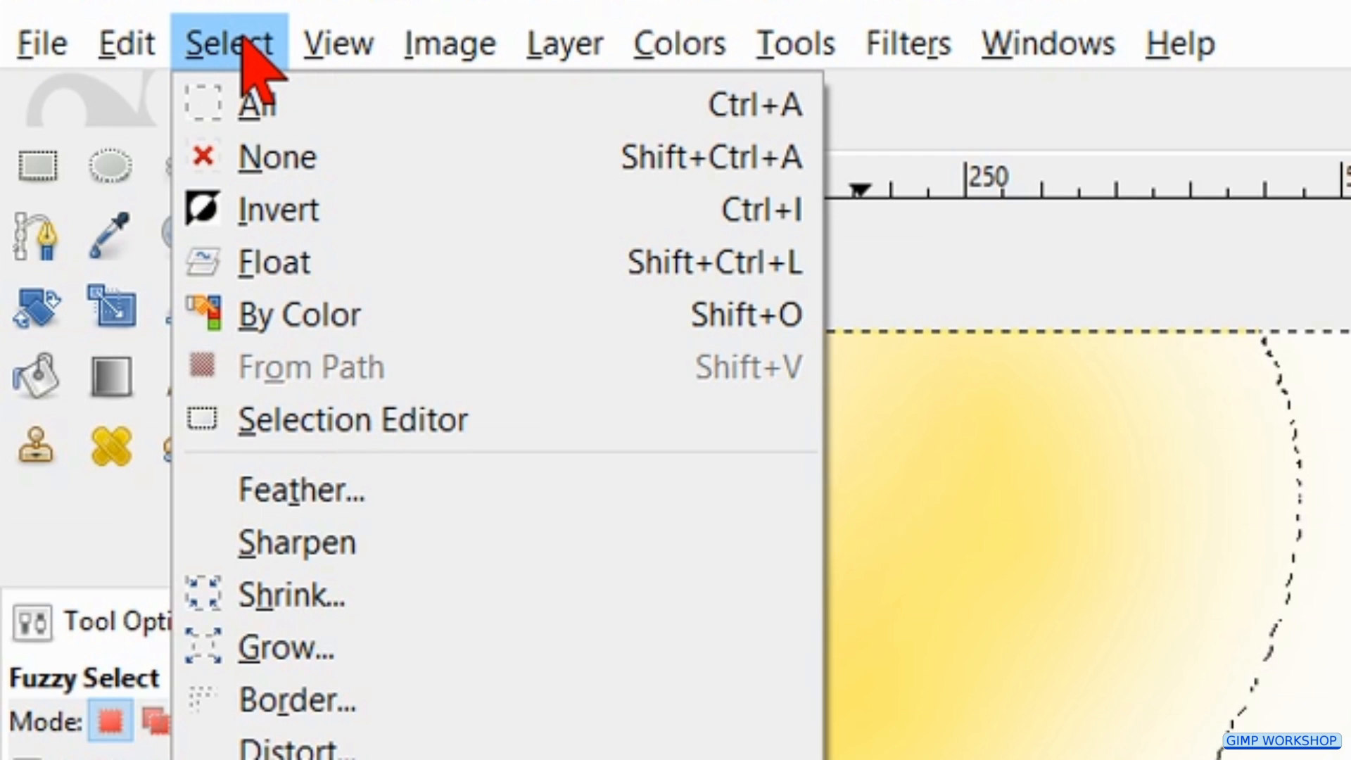
left_click(289, 211)
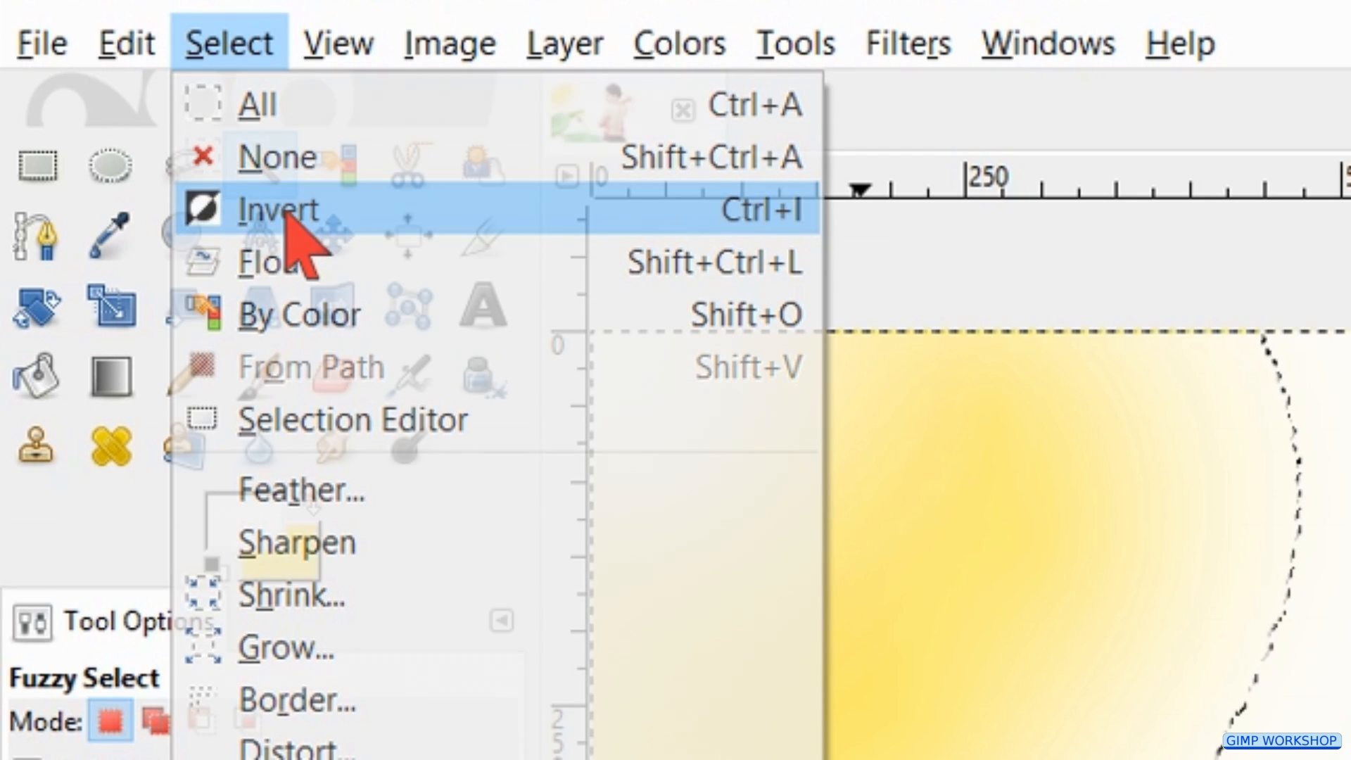
Make yellow the foreground colour again and set the paintbrush to 10 opacity with a smaller brush size
key("x")
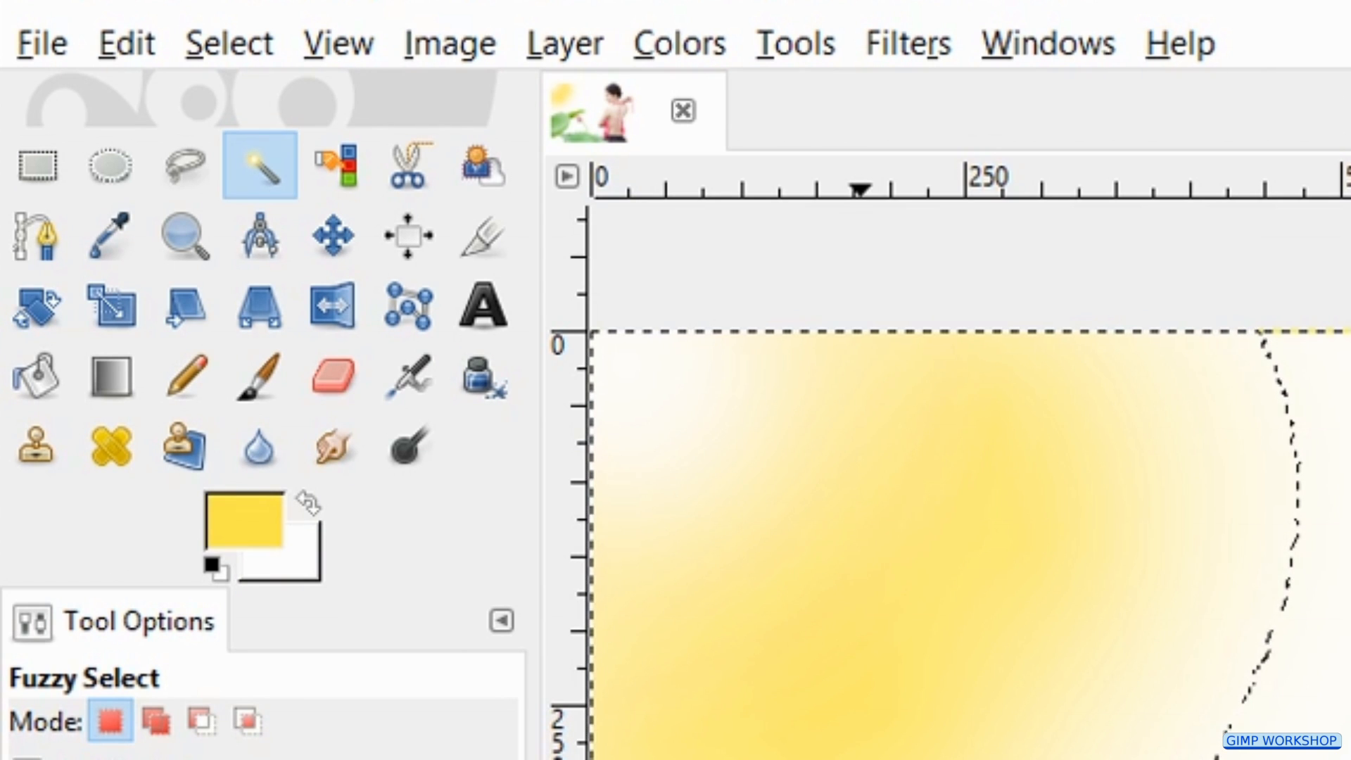
left_click(264, 378)
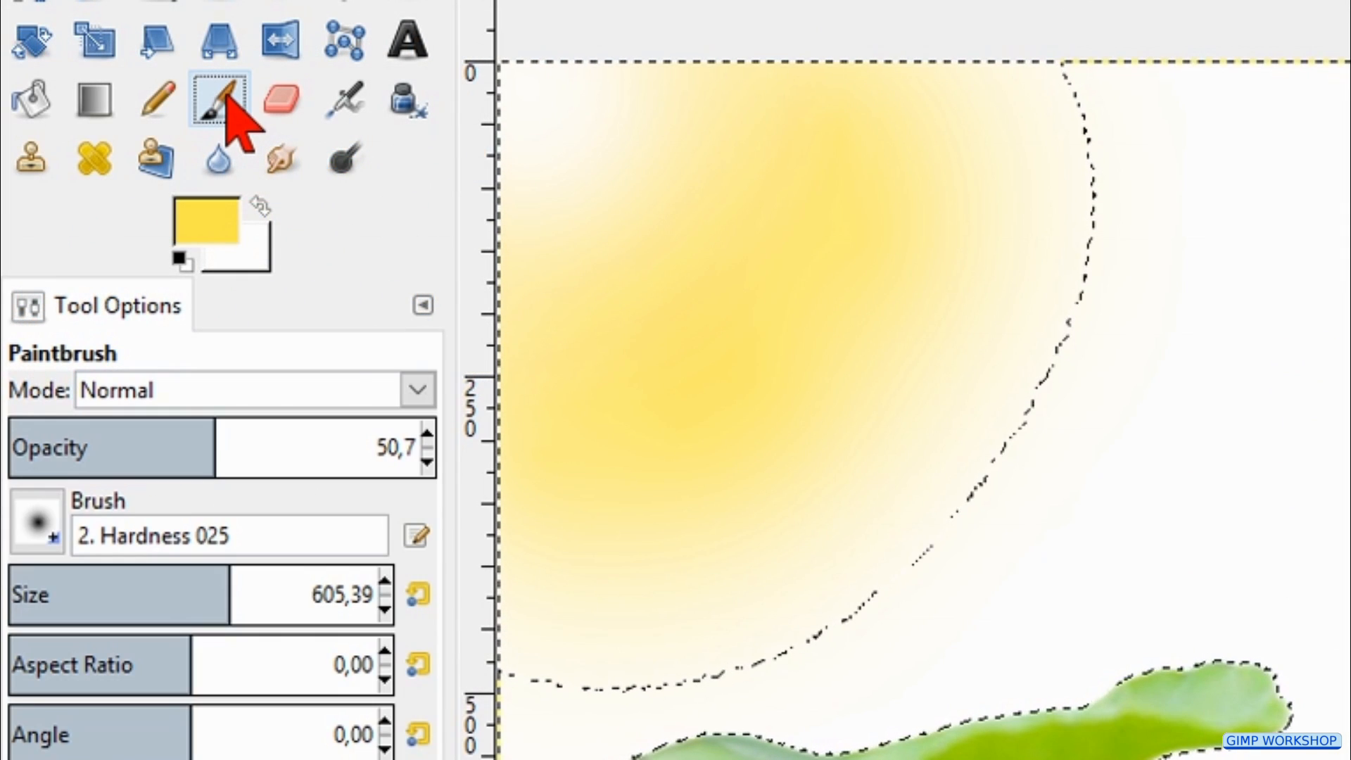
triple_click(400, 450)
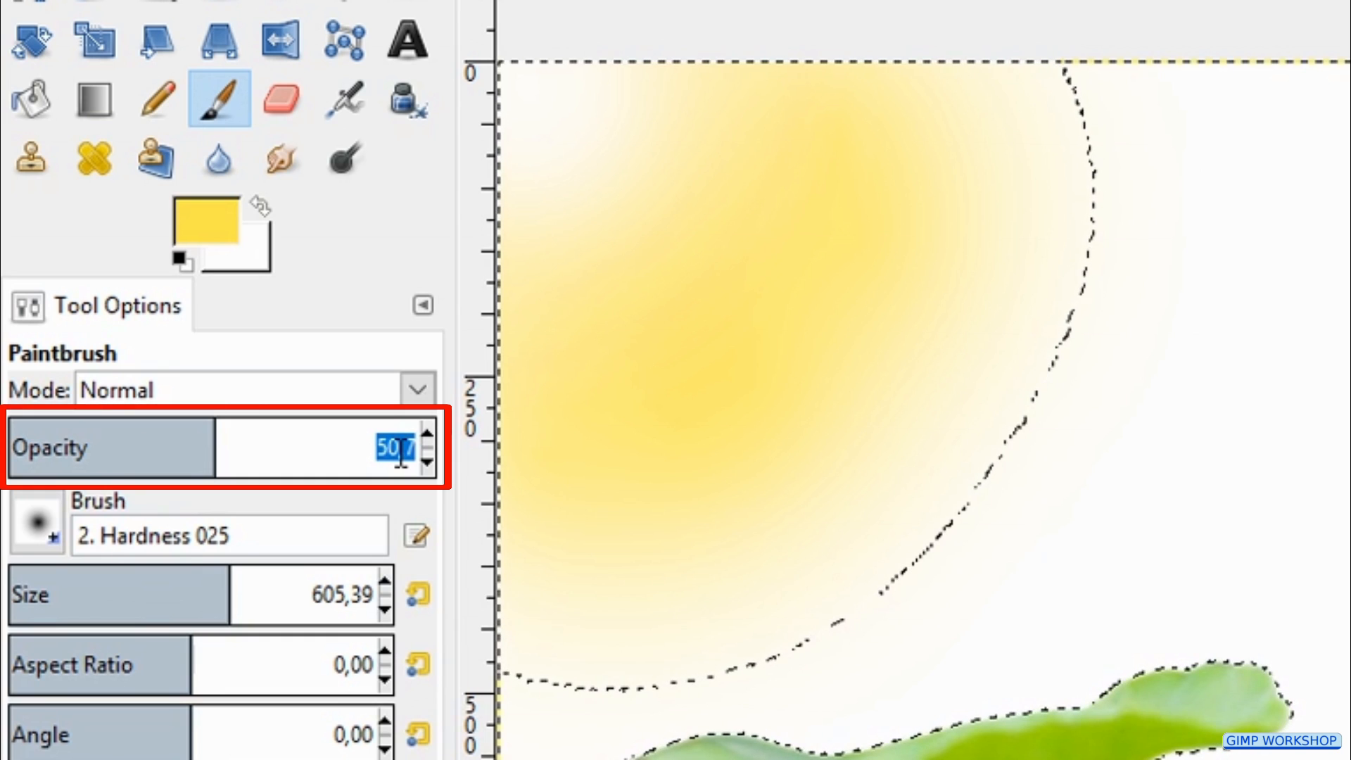
type("10")
key("Return")
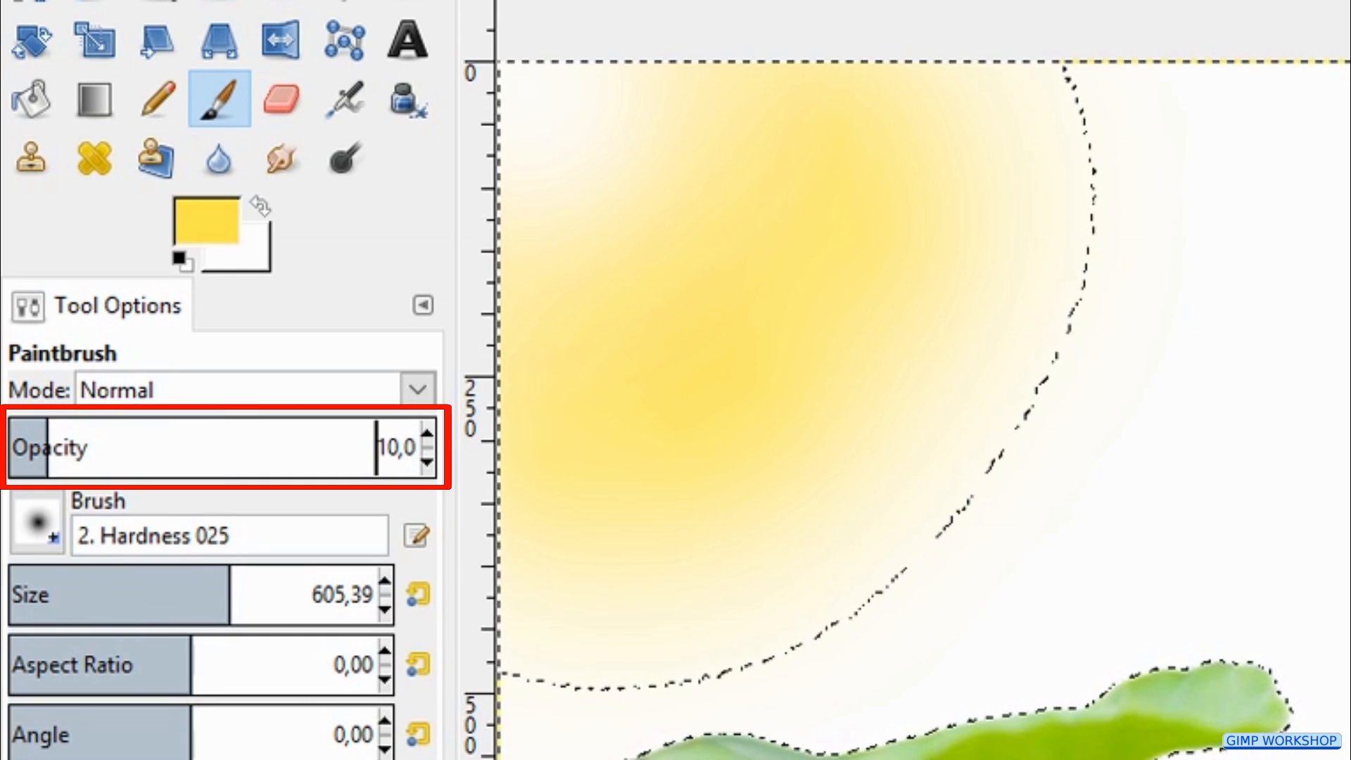
left_click_drag(230, 598, 120, 595)
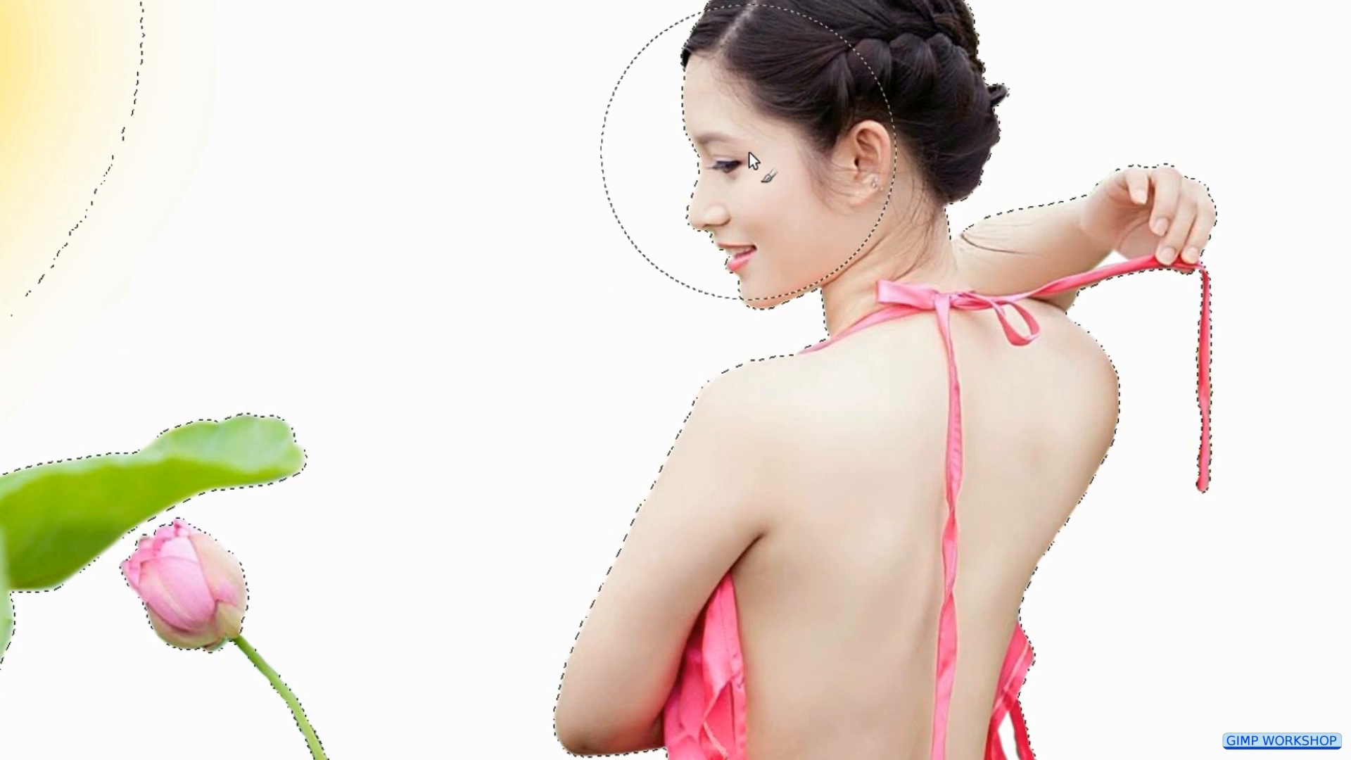
Paint a soft yellow light along the front of the woman's face, from the forehead down to the chin
scroll(748, 152, "up", 1)
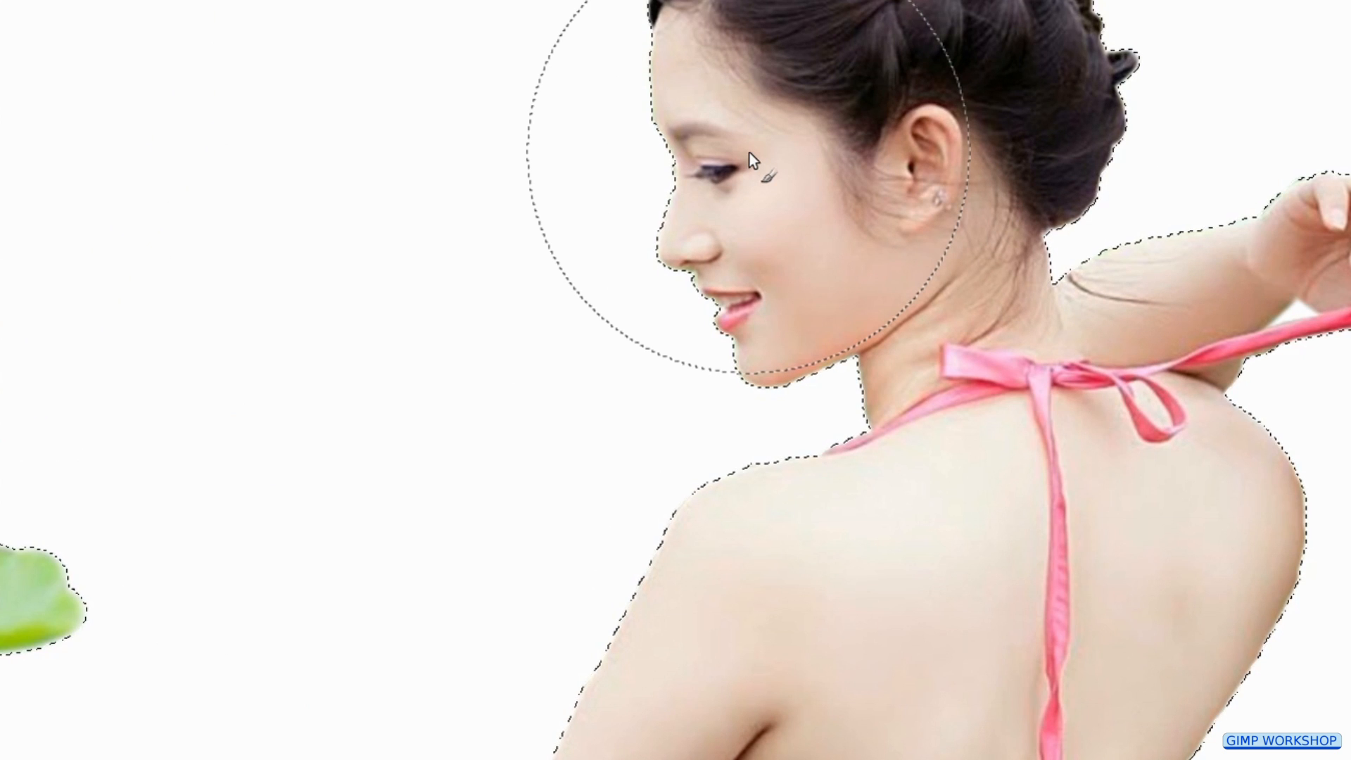
mouse_move(657, 49)
left_mouse_down()
mouse_move(660, 32)
mouse_move(667, 112)
mouse_move(700, 181)
mouse_move(688, 255)
mouse_move(744, 352)
mouse_move(728, 367)
left_mouse_up()
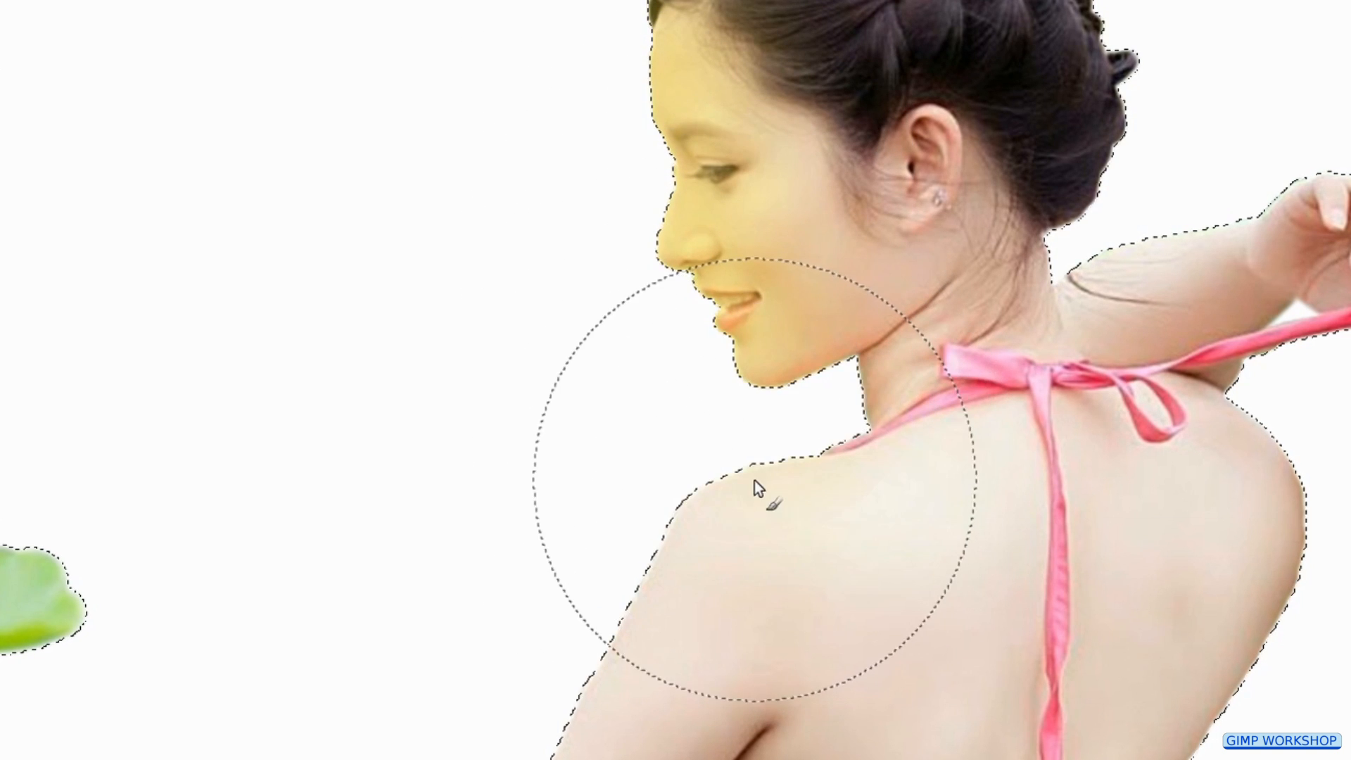